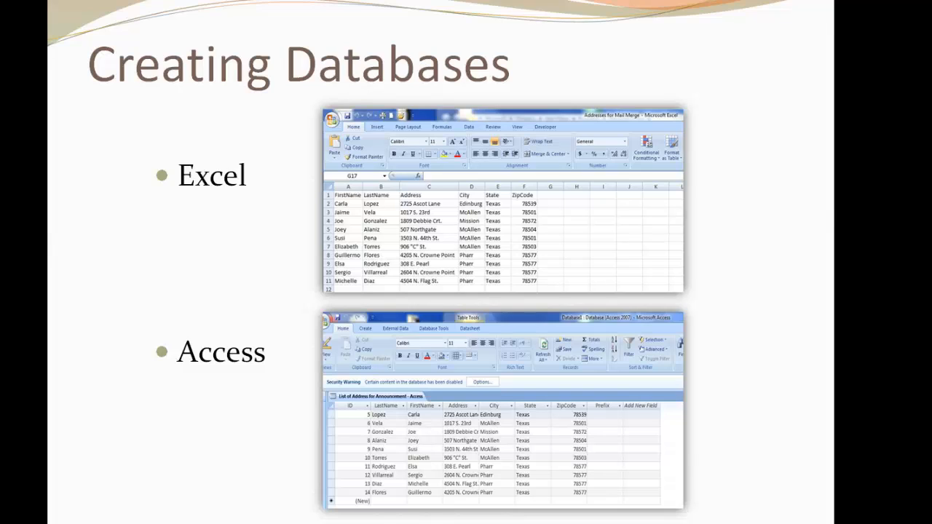
Advance the slideshow to the 'Here's how...' slide with the Databases for Mail Merge Project video.
left_click(881, 479)
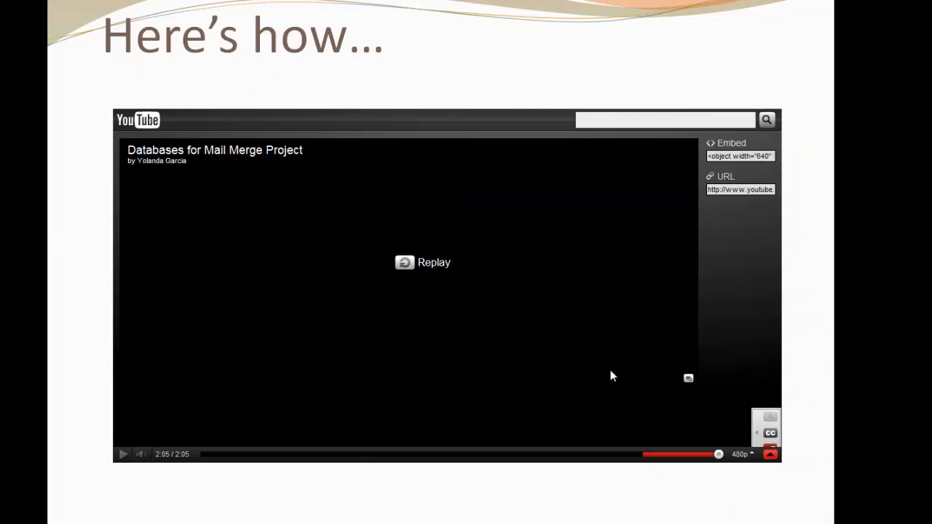
Type the headers FirstName, LastName, Address, City, State and ZipCode across row 1.
left_click(121, 455)
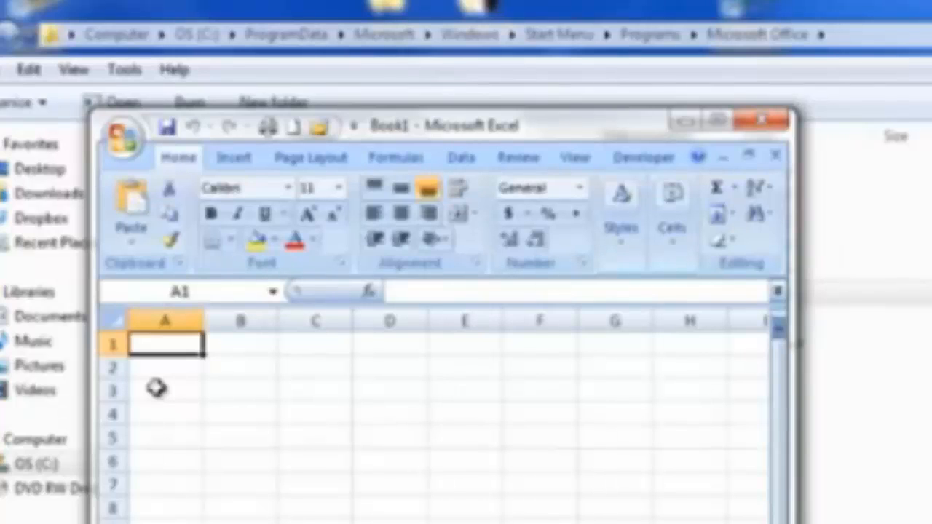
type("Firstna")
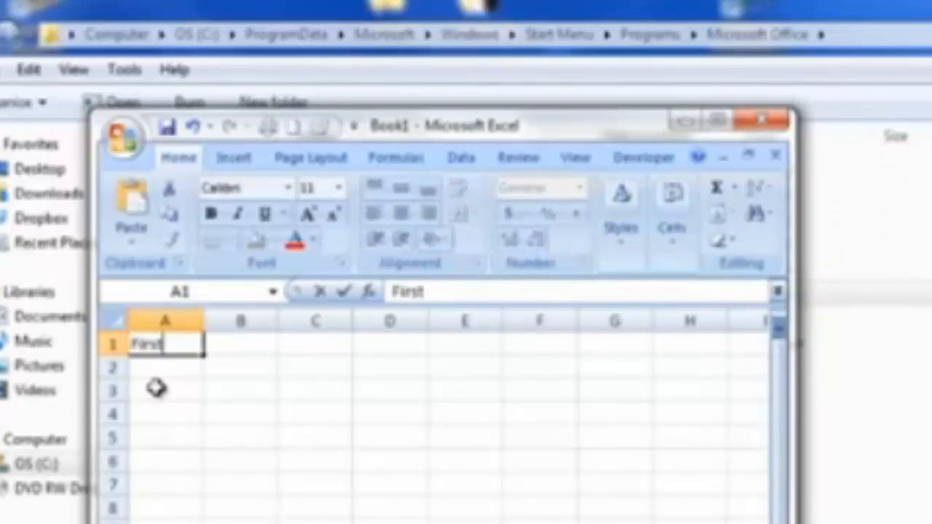
key("BackSpace")
key("BackSpace")
type("Name")
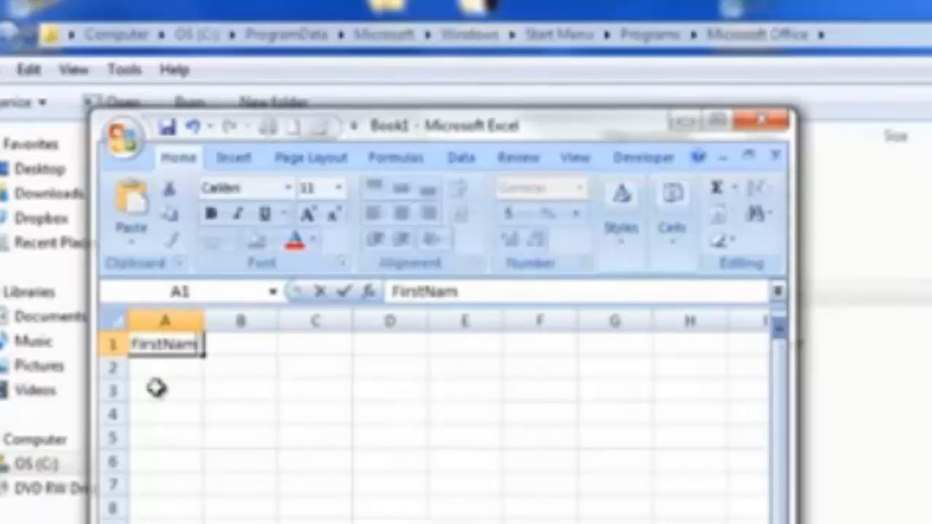
key("Tab")
type("LastName")
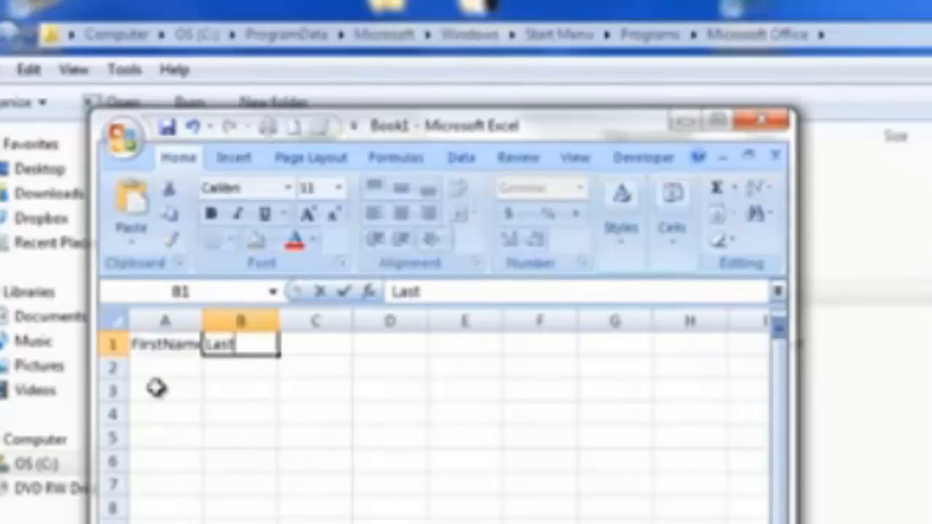
key("Tab")
type("C")
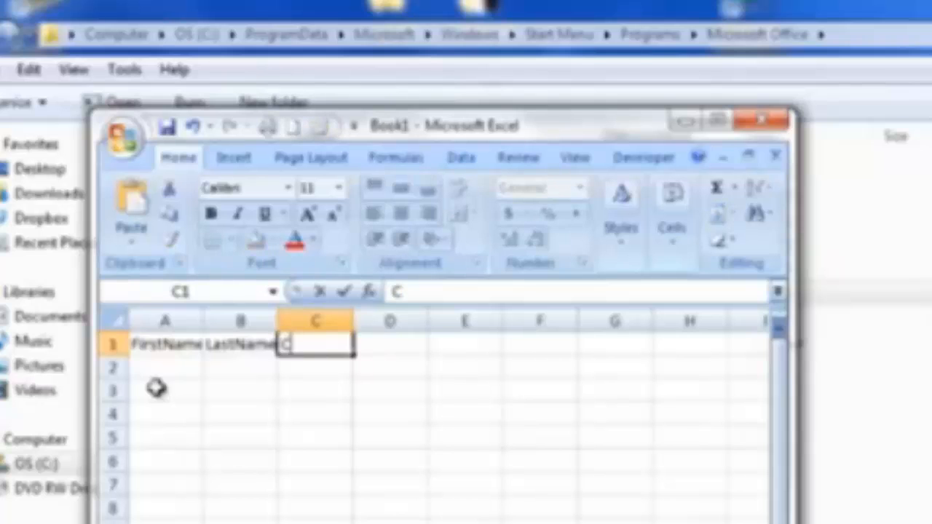
key("BackSpace")
type("Address")
key("Tab")
type("City")
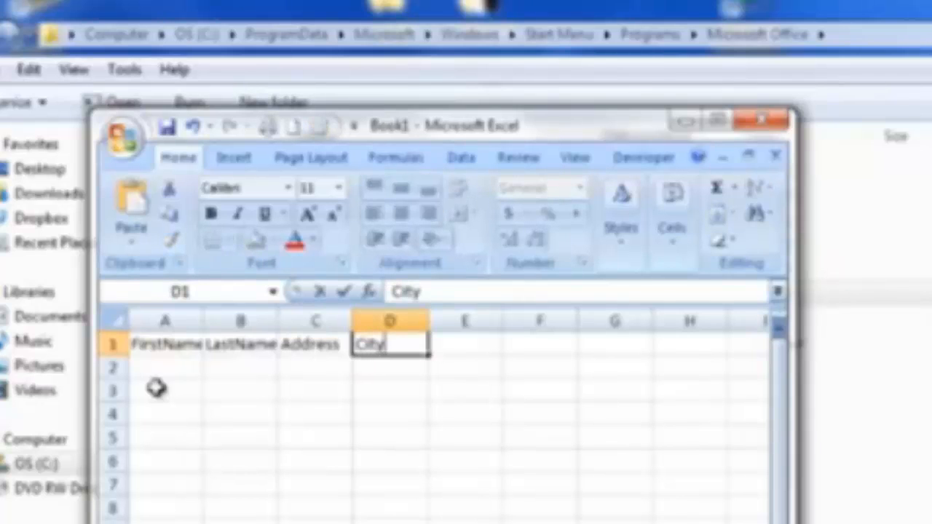
key("Tab")
type("State")
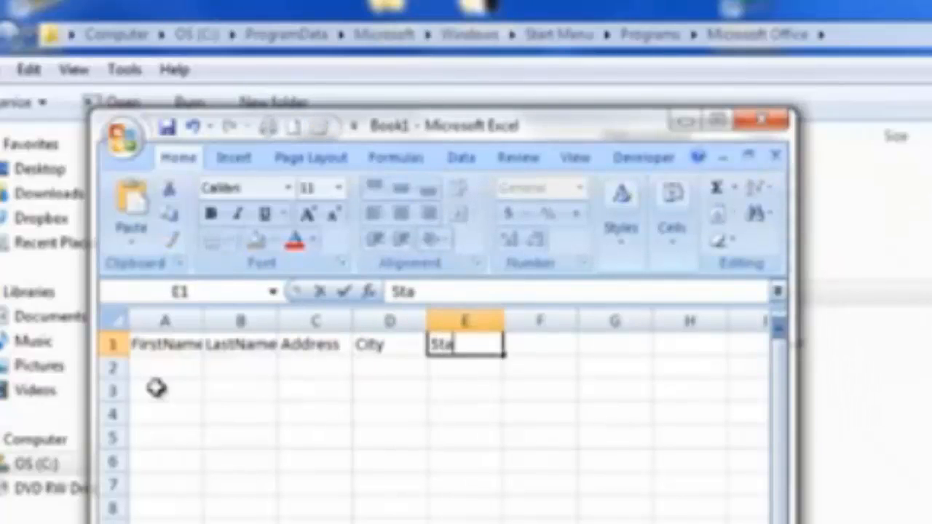
key("Tab")
type("ZipCode")
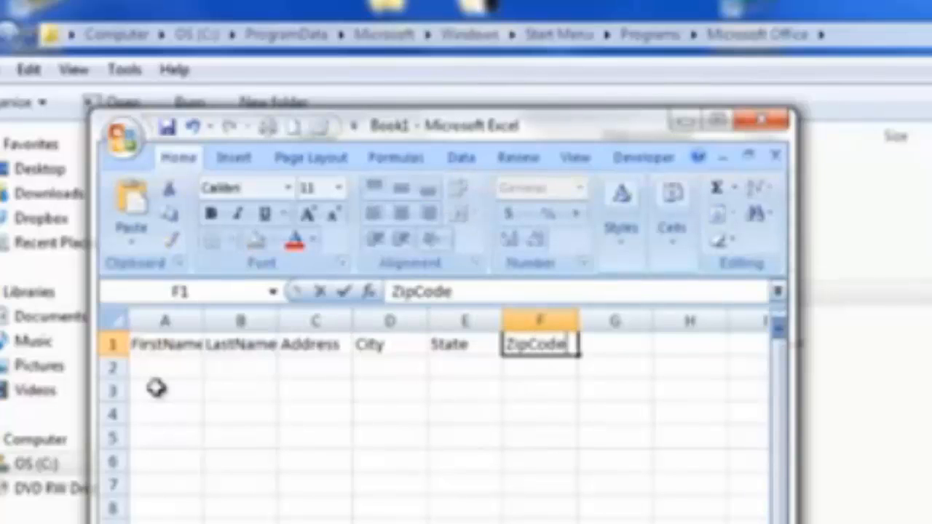
key("Return")
Fill row 2 with the first contact's name, street address, city, state and ZIP code.
key("Left")
key("Left")
key("Left")
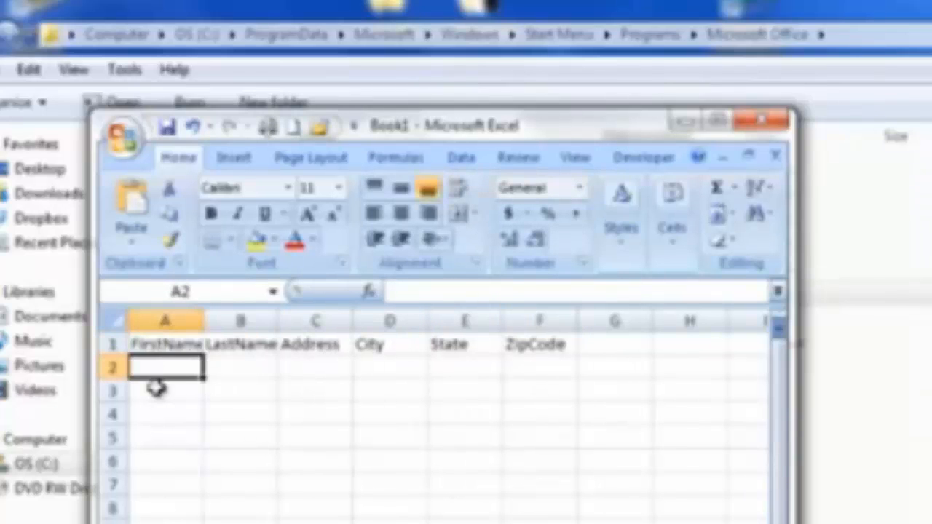
key("Tab")
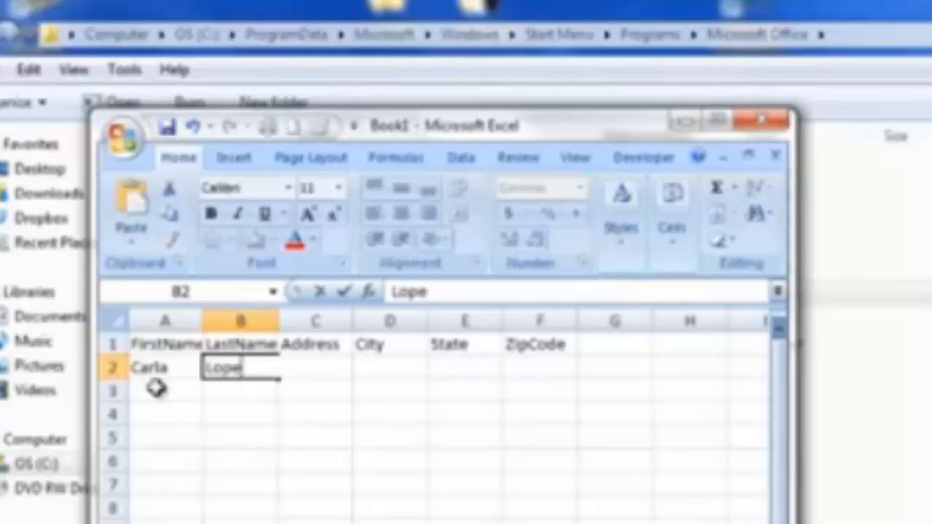
key("Tab")
type("25")
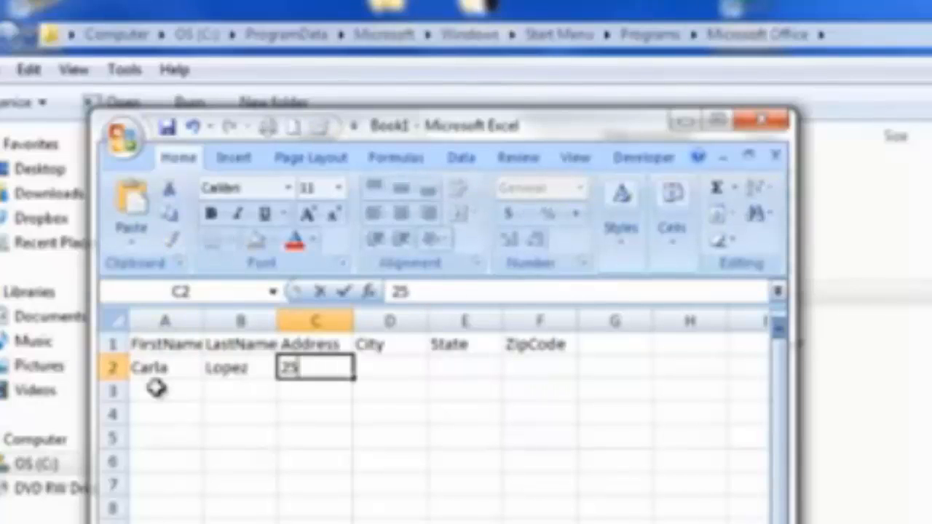
key("BackSpace")
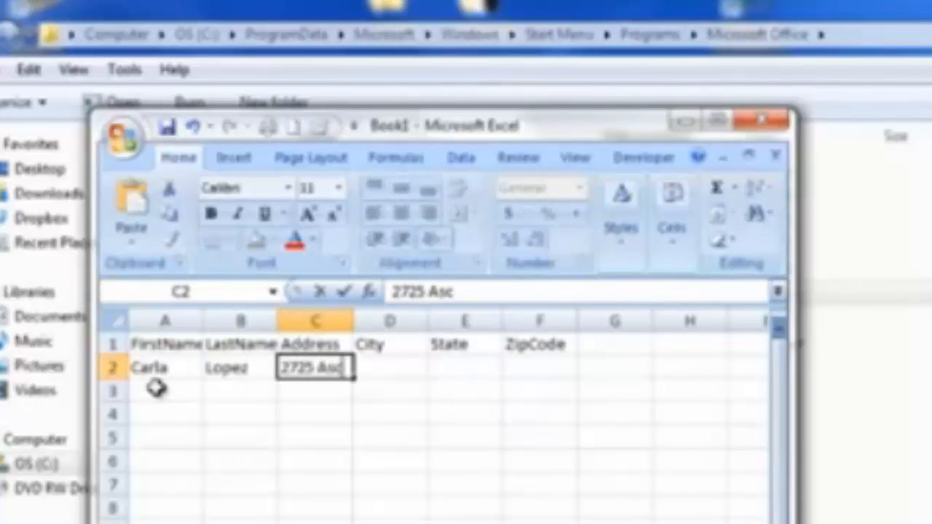
key("Tab")
type("Edin")
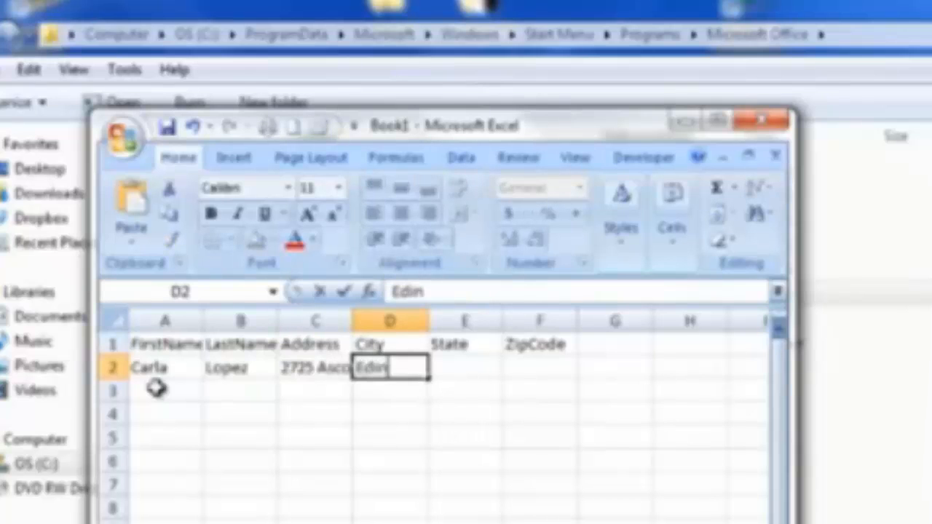
type("burg")
key("Tab")
type("Teas")
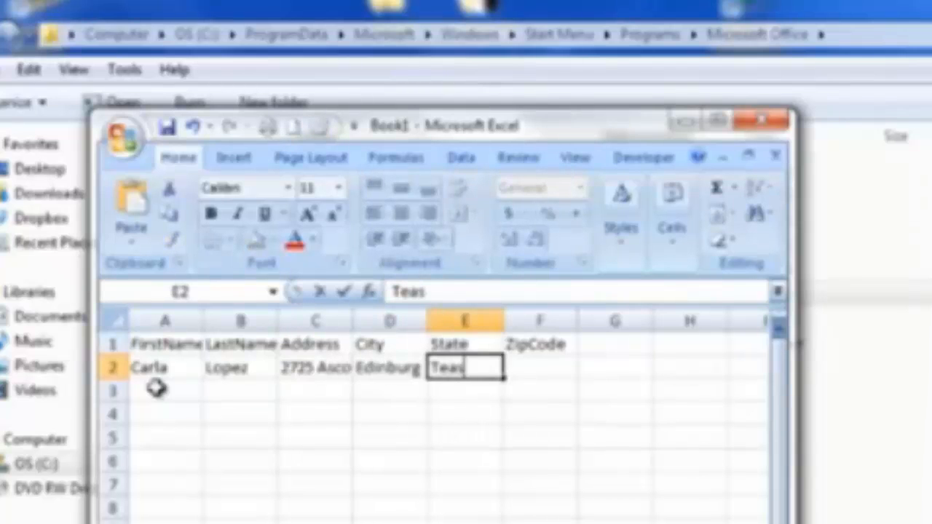
key("BackSpace")
key("BackSpace")
type("xas")
key("Tab")
type("78539")
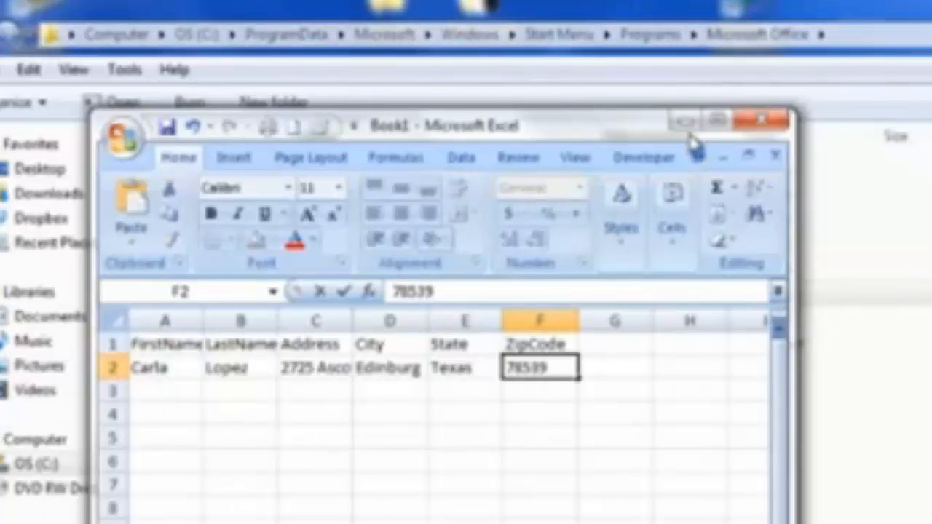
Launch Access 2007 from the Office folder and create a blank database with a new table.
left_click(683, 121)
left_click(441, 327)
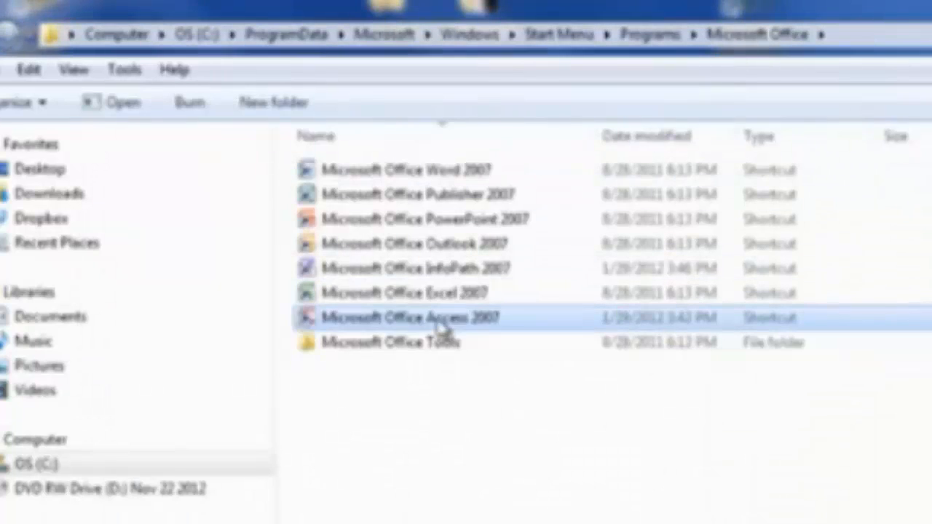
double_click(442, 328)
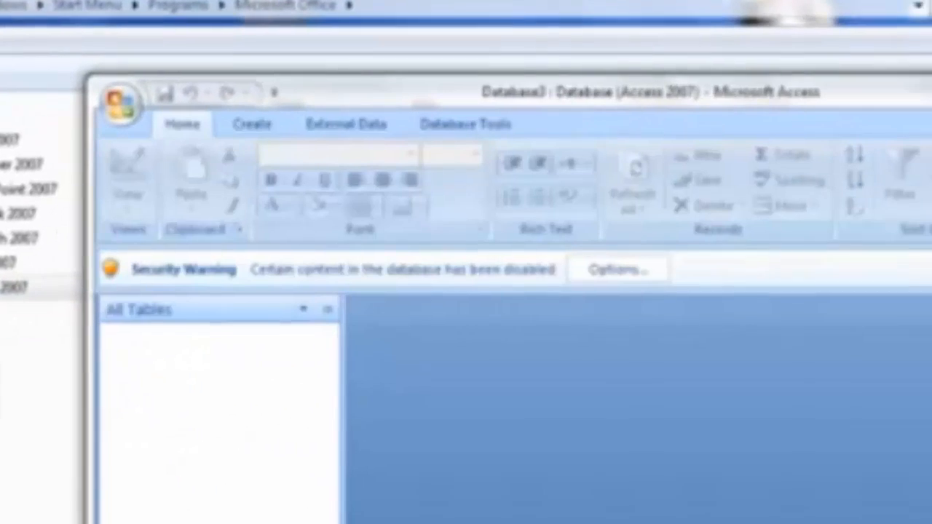
left_click(254, 125)
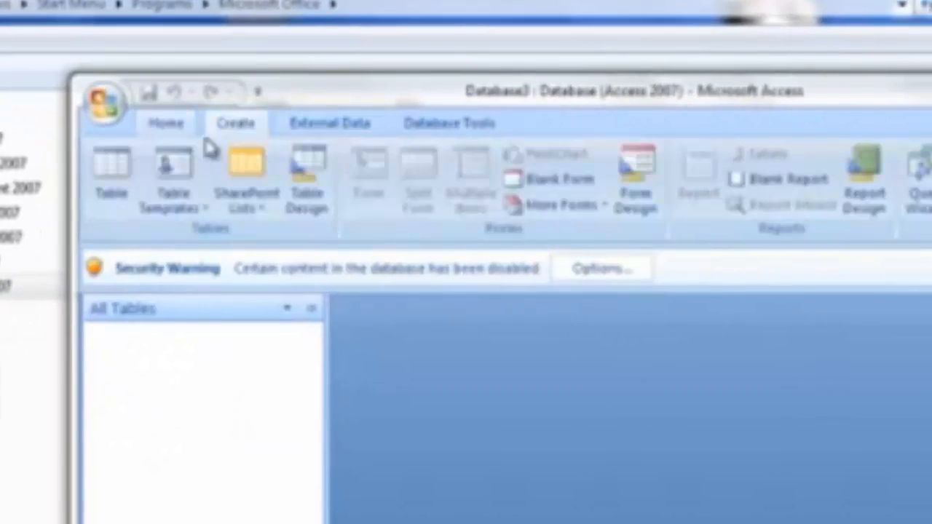
left_click(129, 191)
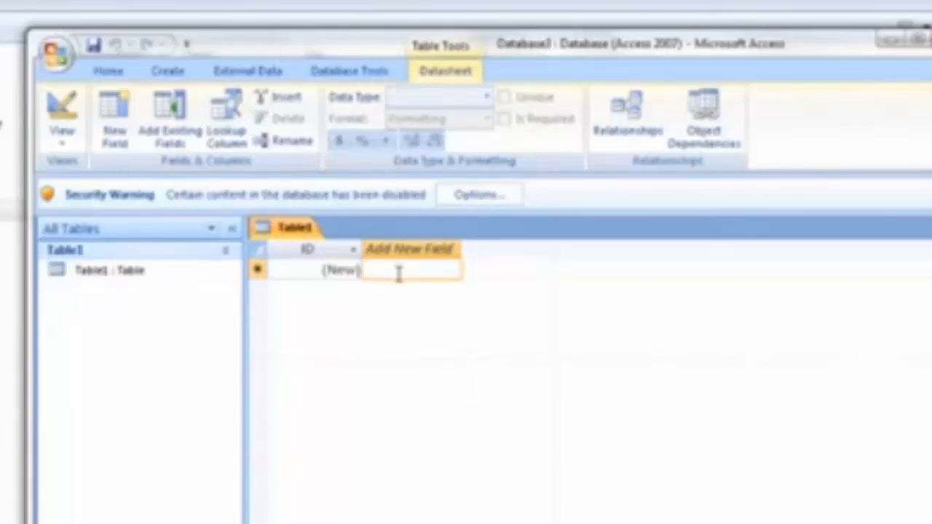
Enter the labels FirstName, LastName, Address, City, State and ZipCode across Table1's first row.
type("FirstName")
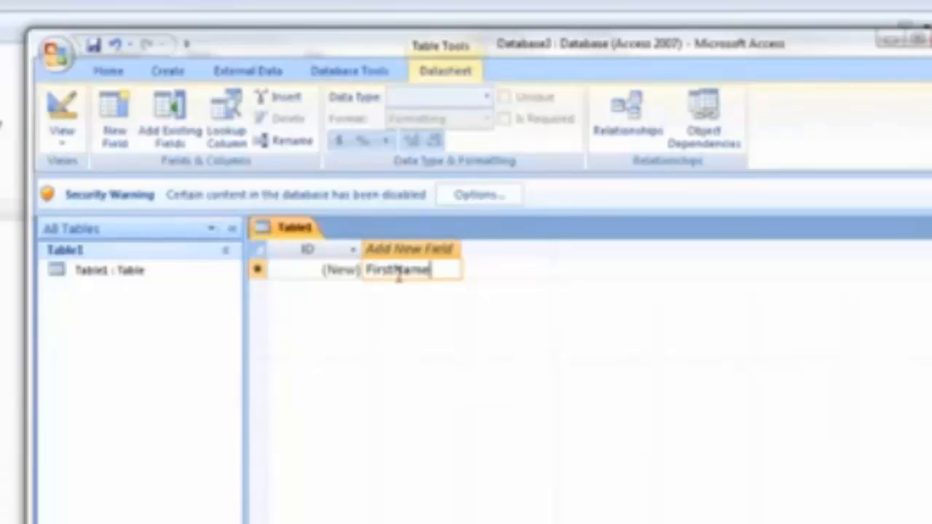
key("Tab")
type("LastName")
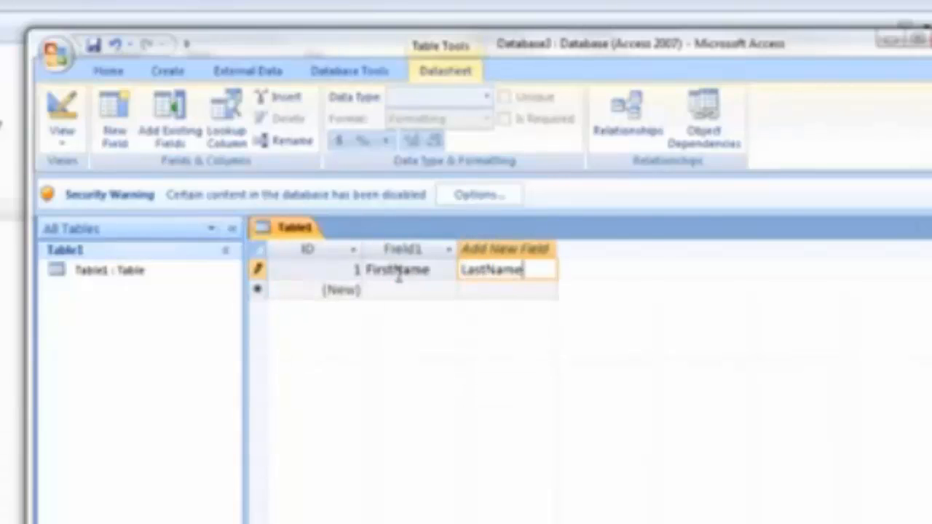
key("Tab")
type("Address")
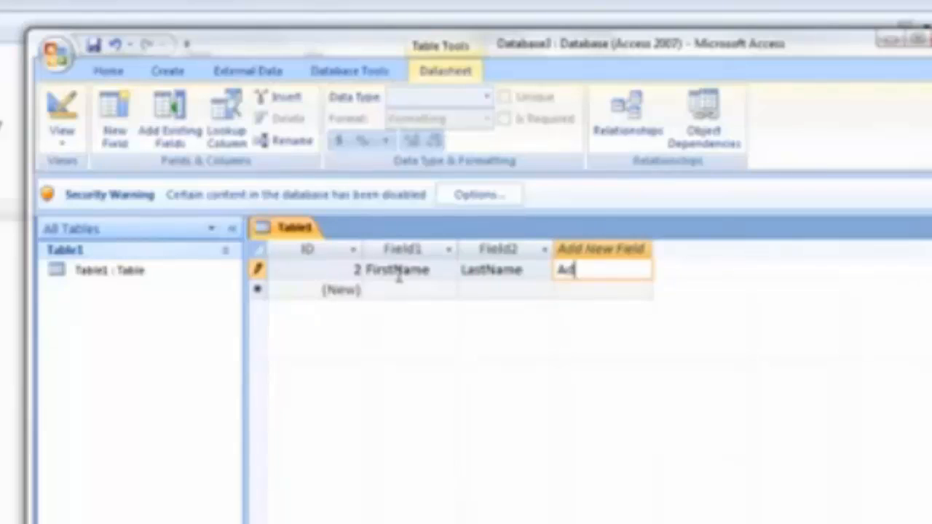
key("Tab")
type("City")
key("Tab")
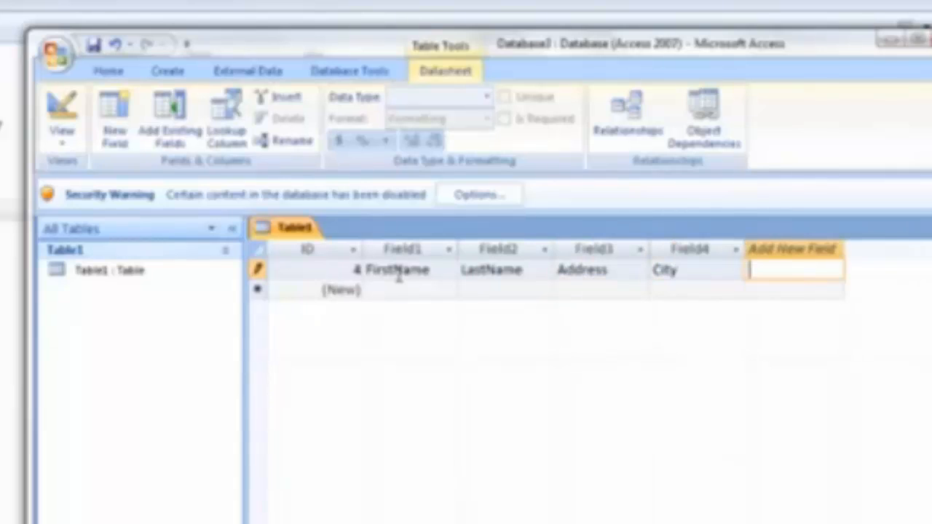
type("State")
key("Tab")
type("ZipCode")
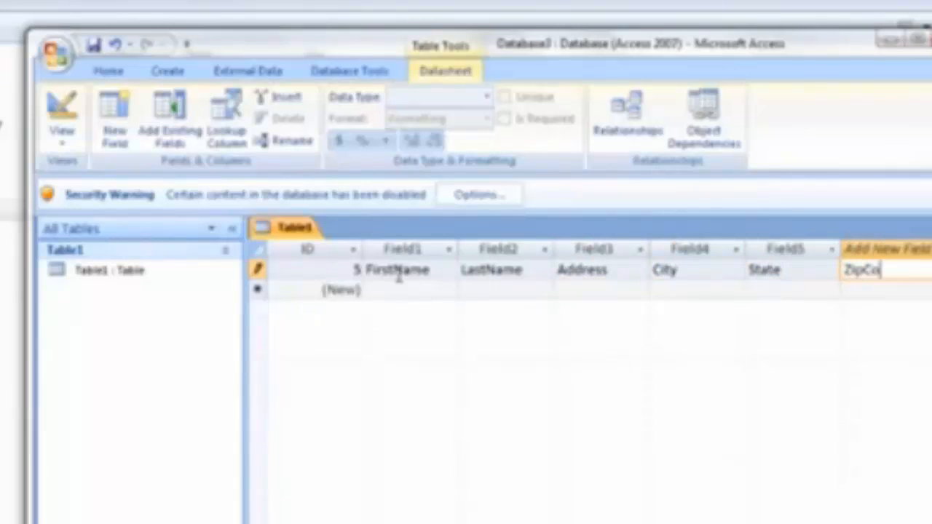
key("Down")
key("Left")
key("Left")
key("Left")
key("Left")
key("Left")
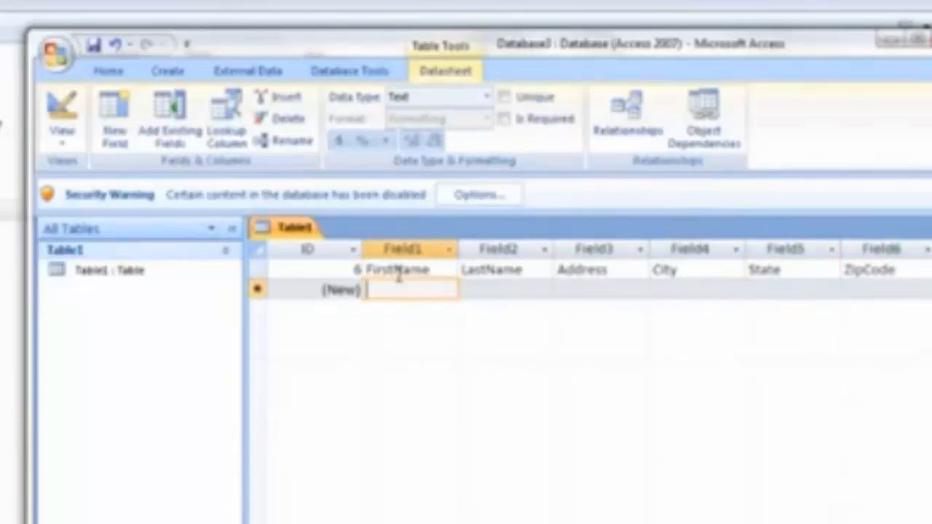
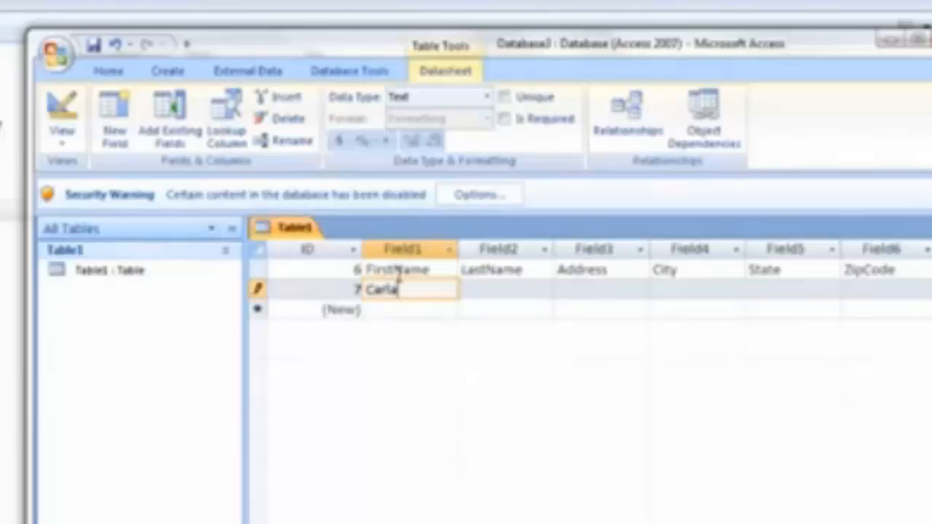
Add a record with the contact's first and last name, street address, city, state and ZIP code.
key("Tab")
key("Tab")
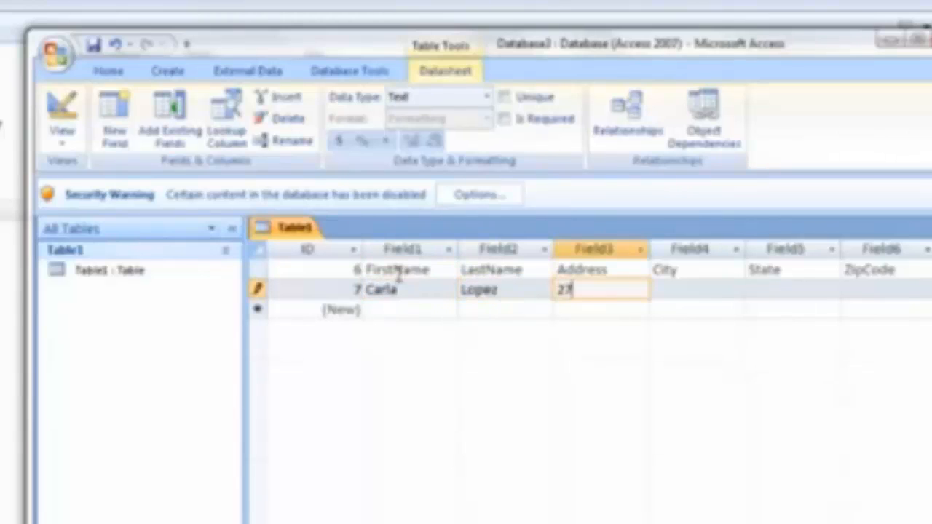
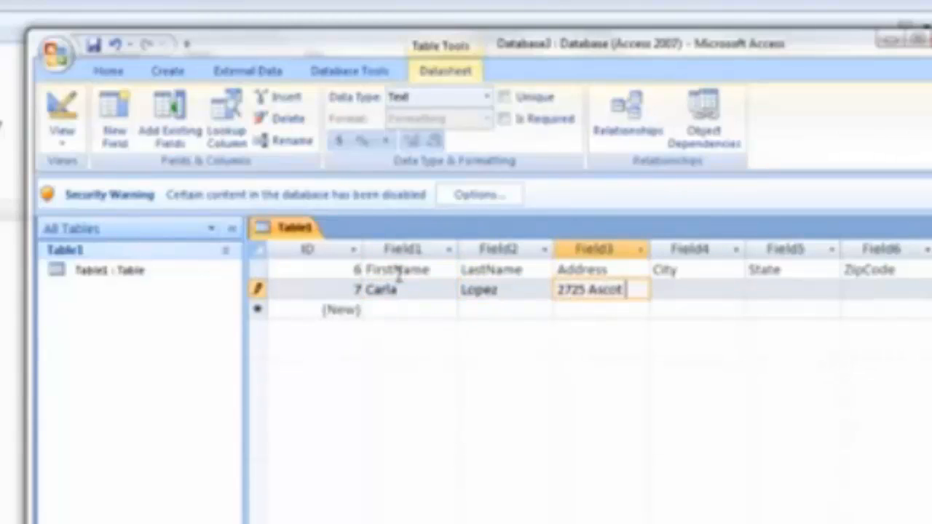
key("Tab")
type("Edinburg")
key("Tab")
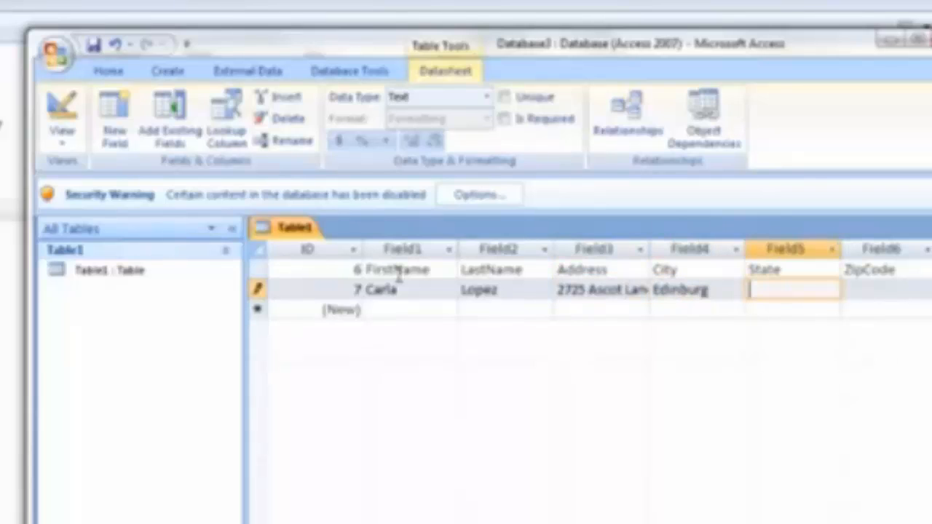
type("Texas")
key("Tab")
type("78539")
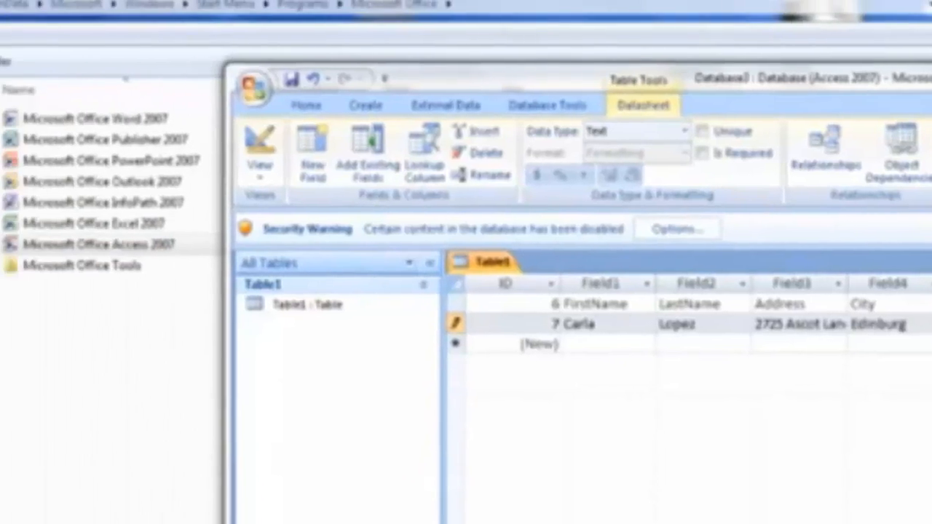
Minimize the Access database window.
left_click(888, 39)
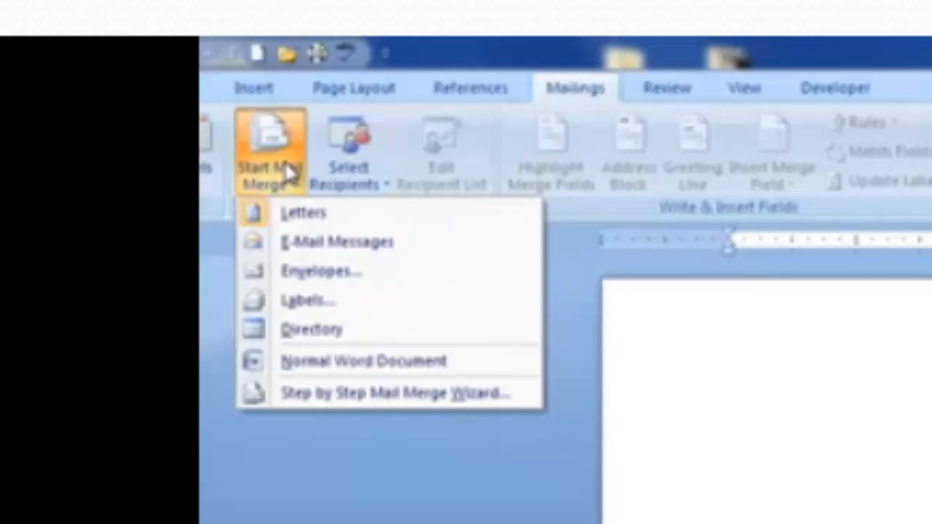
Run the Step by Step Mail Merge Wizard for letters, starting from an existing document.
left_click(309, 404)
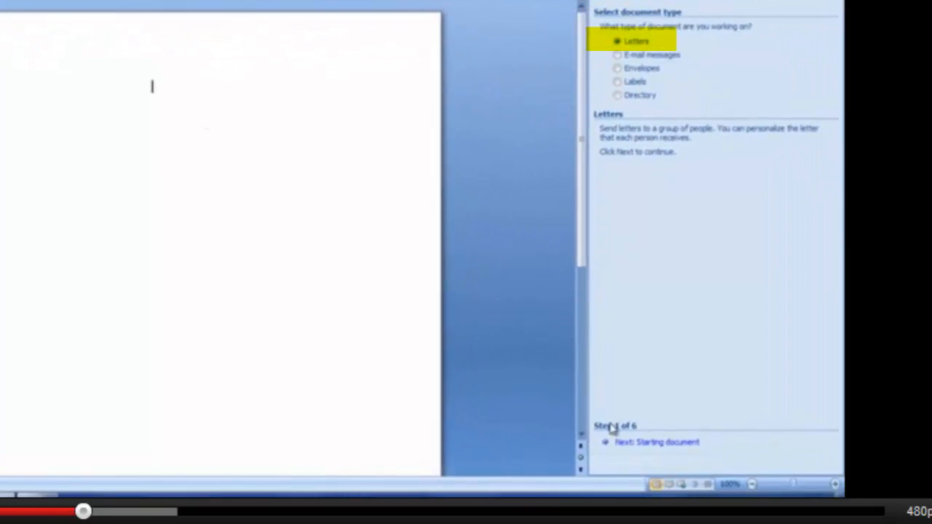
left_click(659, 443)
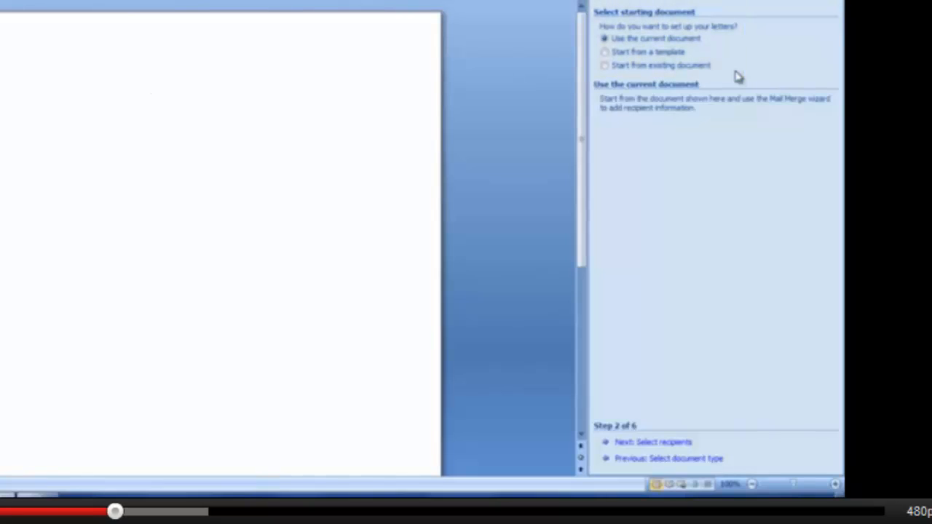
left_click(604, 66)
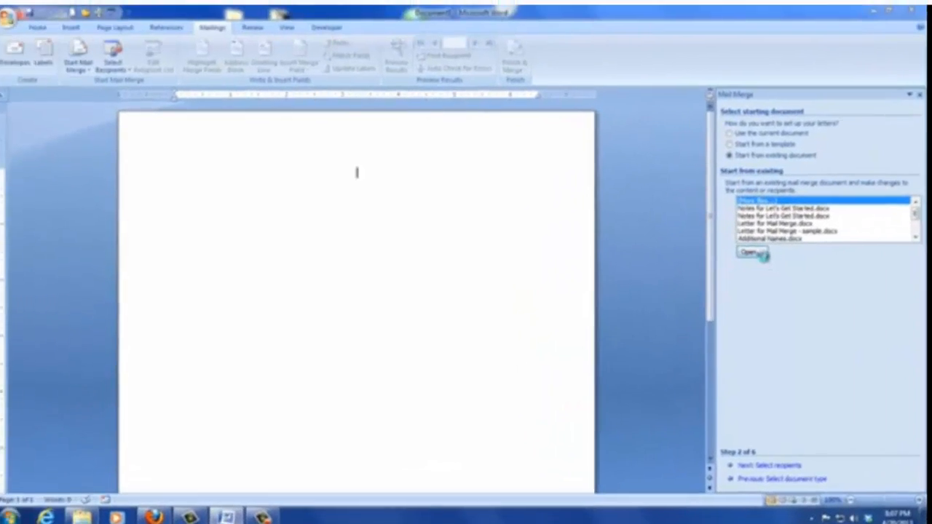
Open Letter for Mail Merge from Desktop > Jing Video for Mail Merge > Letter and continue to recipients.
left_click(640, 192)
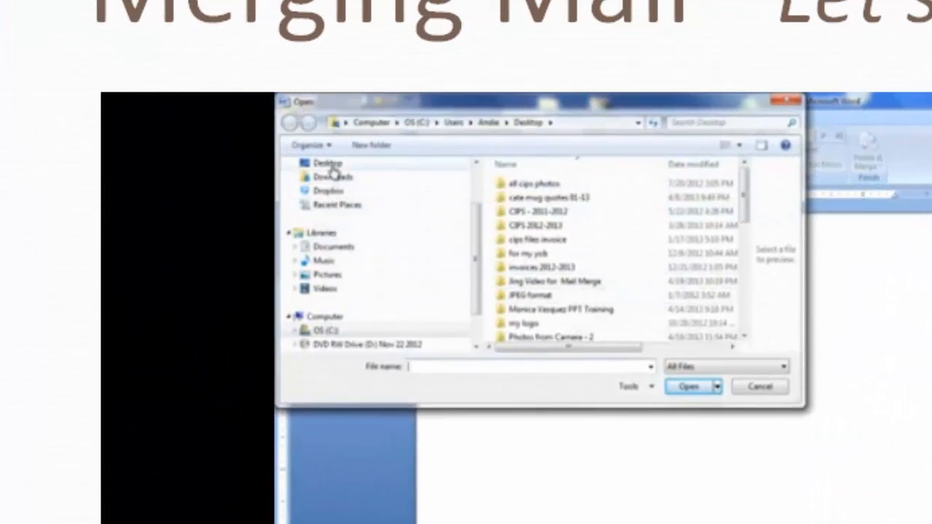
left_click(233, 130)
double_click(639, 277)
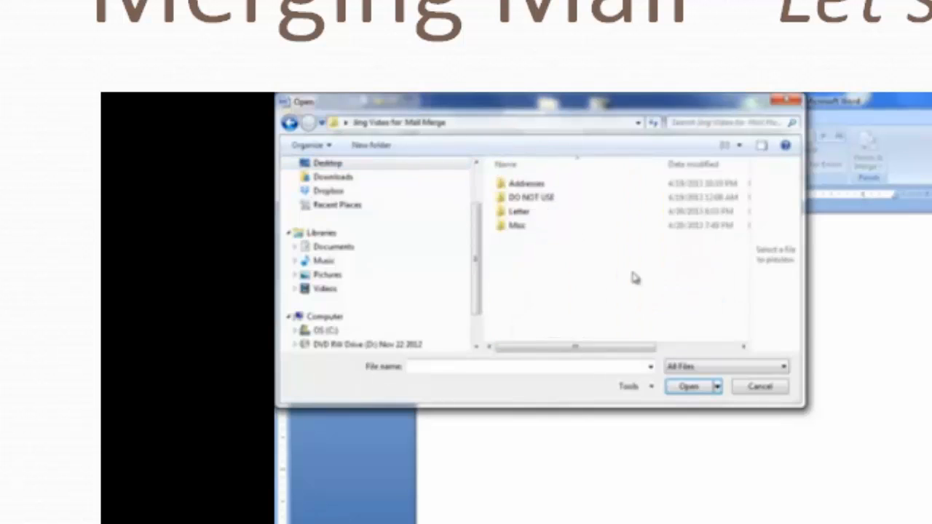
double_click(516, 211)
double_click(520, 201)
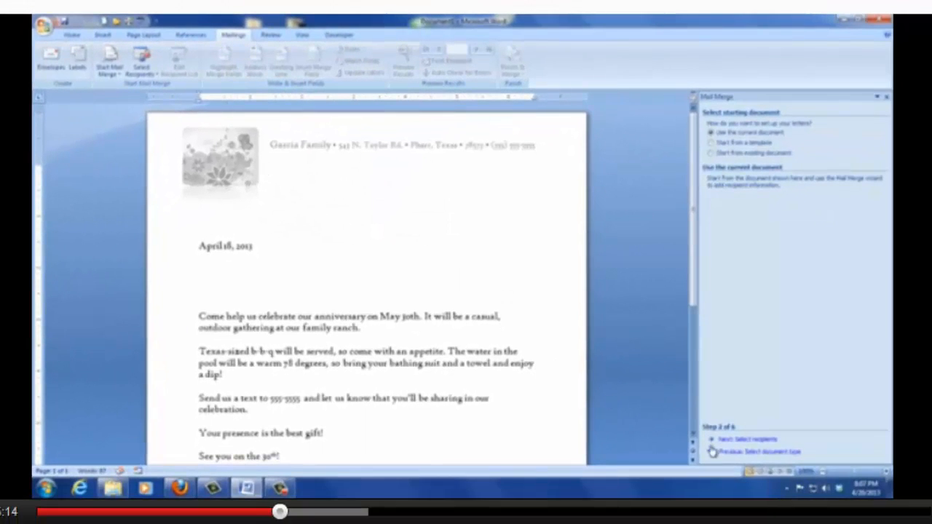
left_click(750, 441)
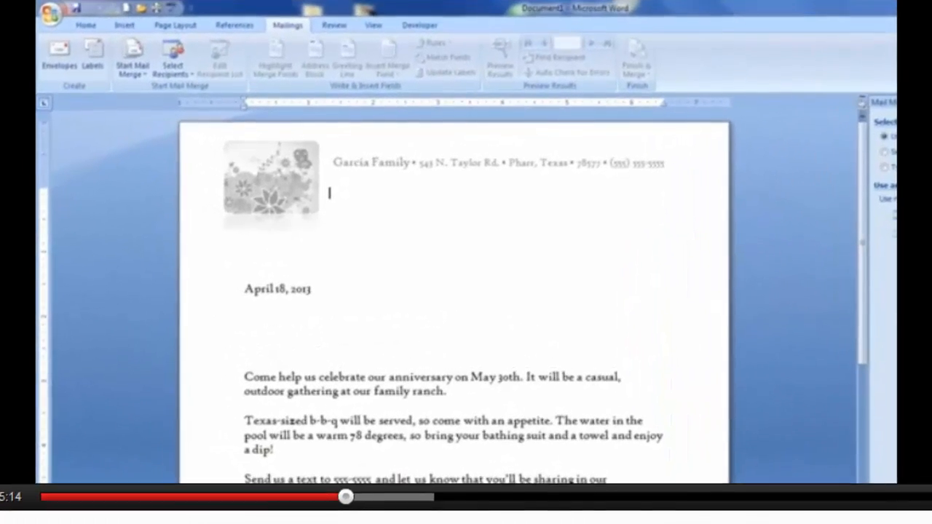
Choose Addresses for Mail Merge from Desktop > Jing Video for Mail Merge > Addresses as the recipient file.
left_click(869, 220)
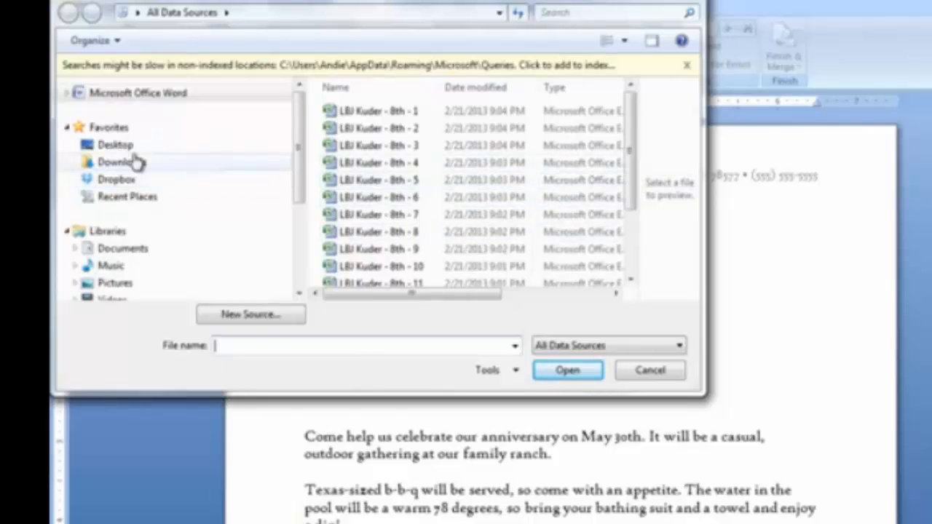
left_click(117, 145)
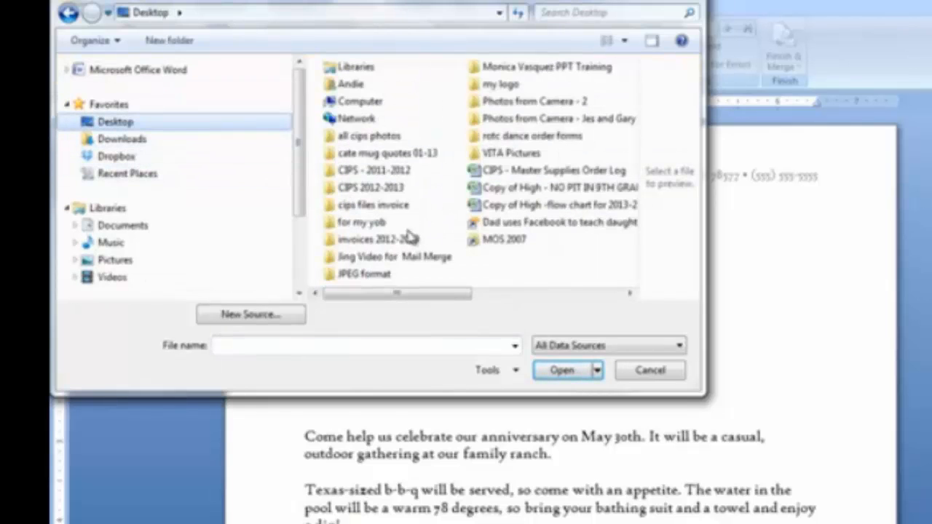
double_click(394, 261)
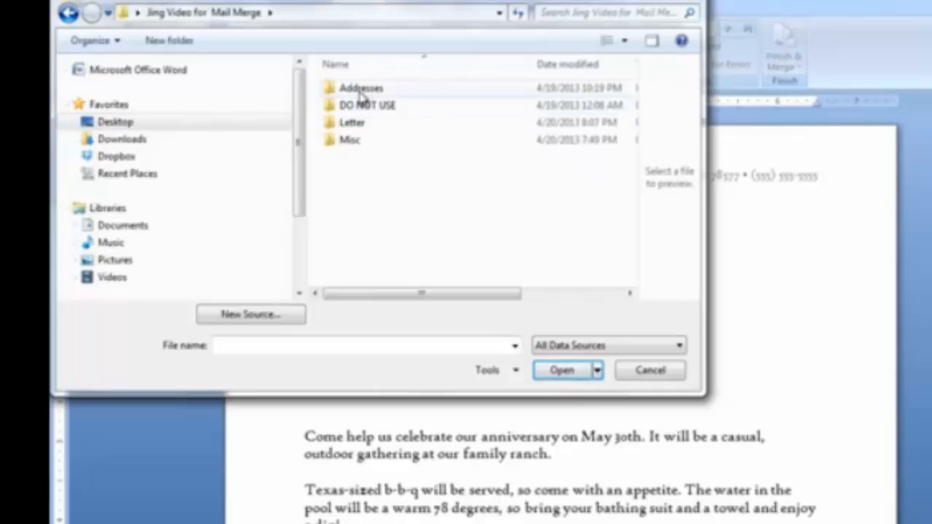
double_click(361, 94)
left_click(362, 93)
left_click(561, 372)
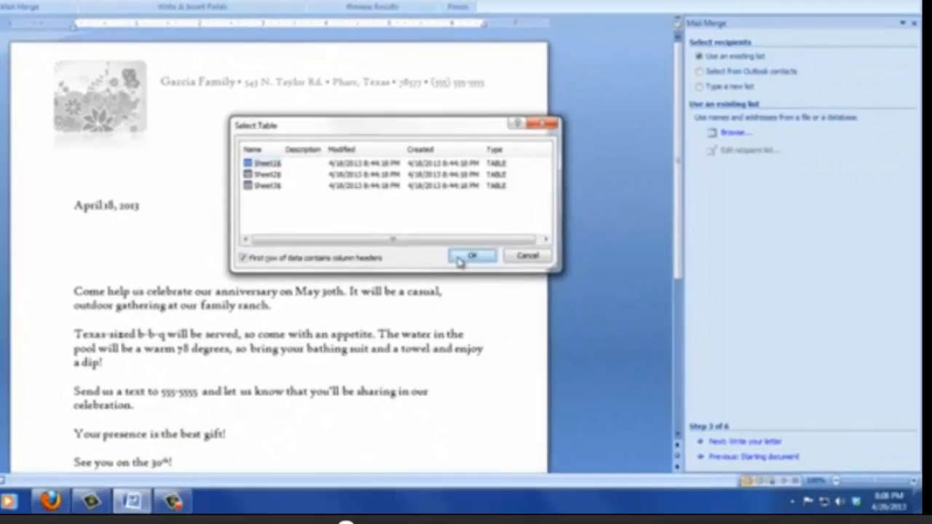
Use the Sheet1$ table and accept the full recipient list.
left_click(623, 338)
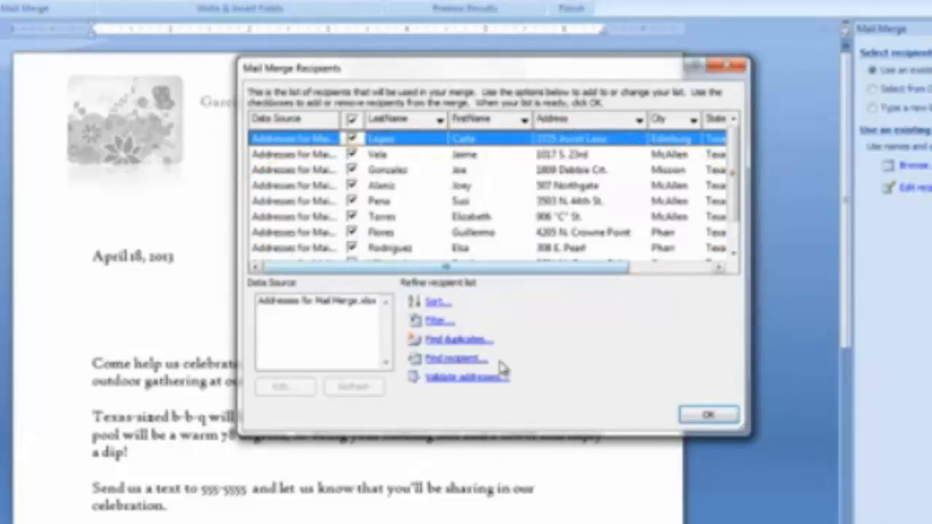
left_click(710, 416)
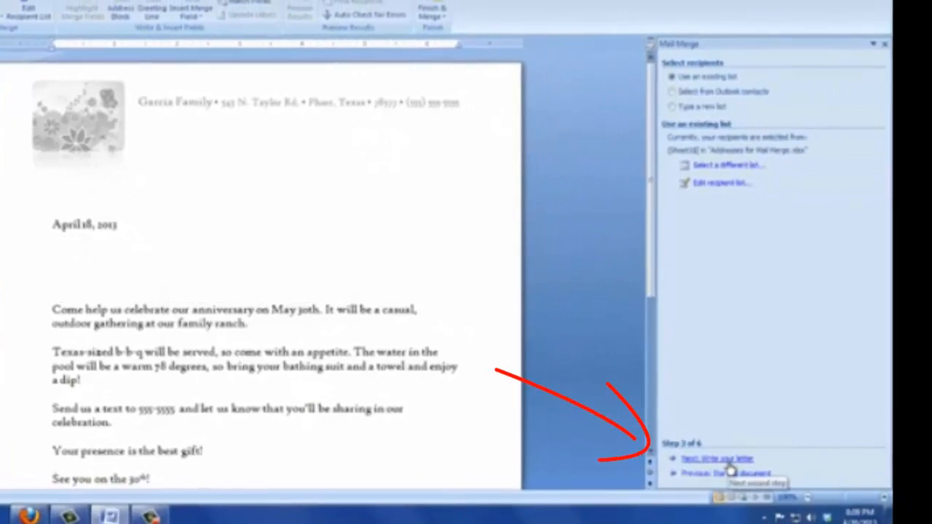
Move on to Write your letter and bring up the Greeting line settings.
left_click(783, 478)
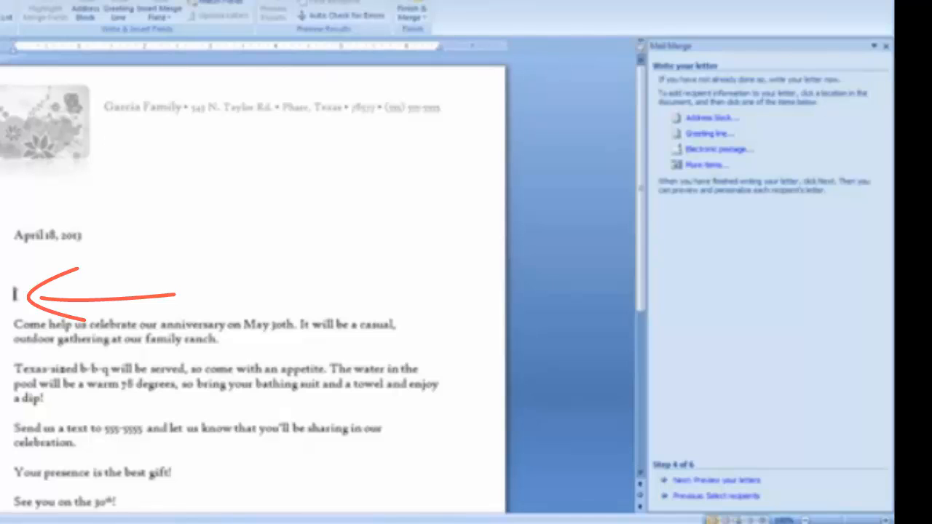
left_click(705, 136)
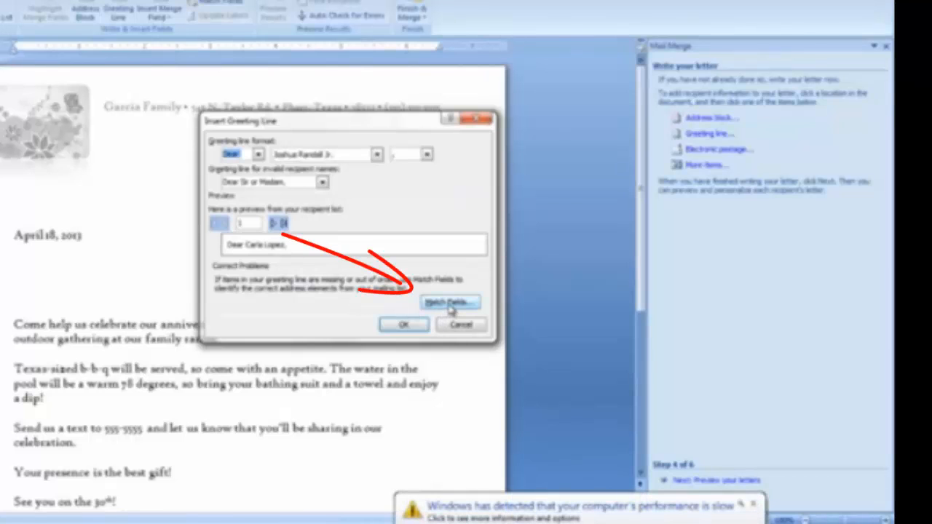
In Match Fields, set the greeting's Last Name to (not matched) so only first names appear.
left_click(450, 304)
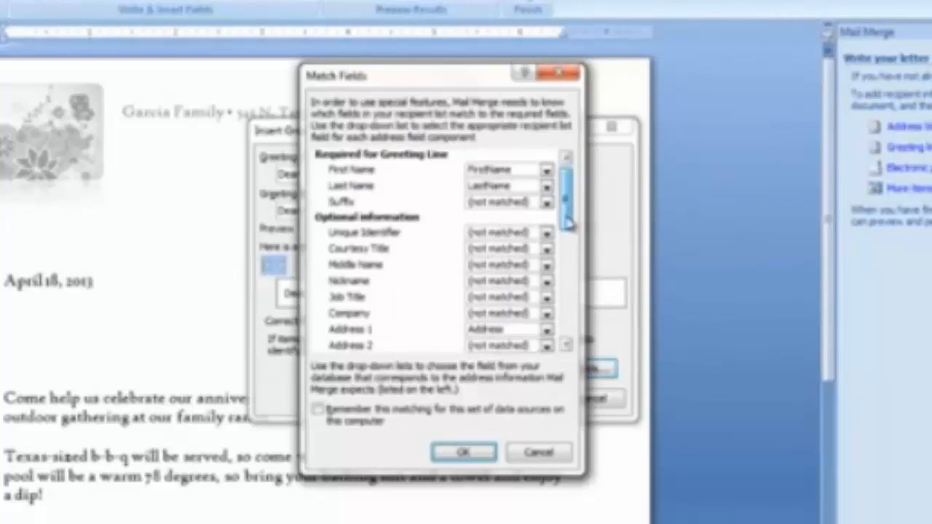
mouse_move(572, 213)
left_mouse_down()
mouse_move(580, 280)
mouse_move(566, 340)
mouse_move(575, 328)
mouse_move(574, 211)
left_mouse_up()
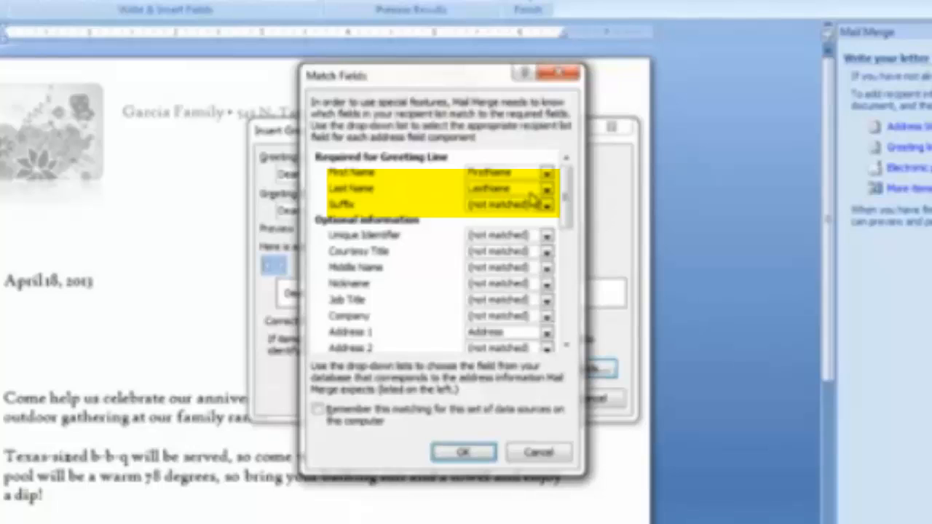
left_click(547, 191)
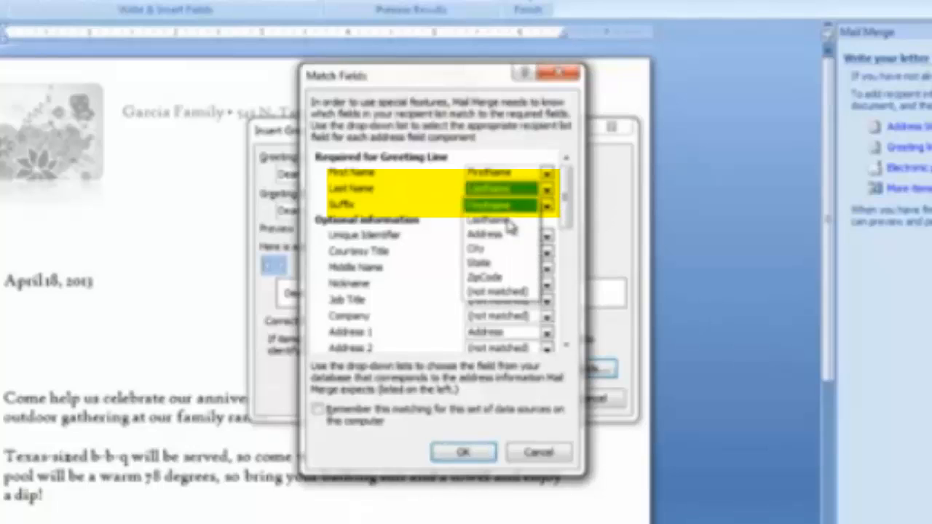
left_click(500, 293)
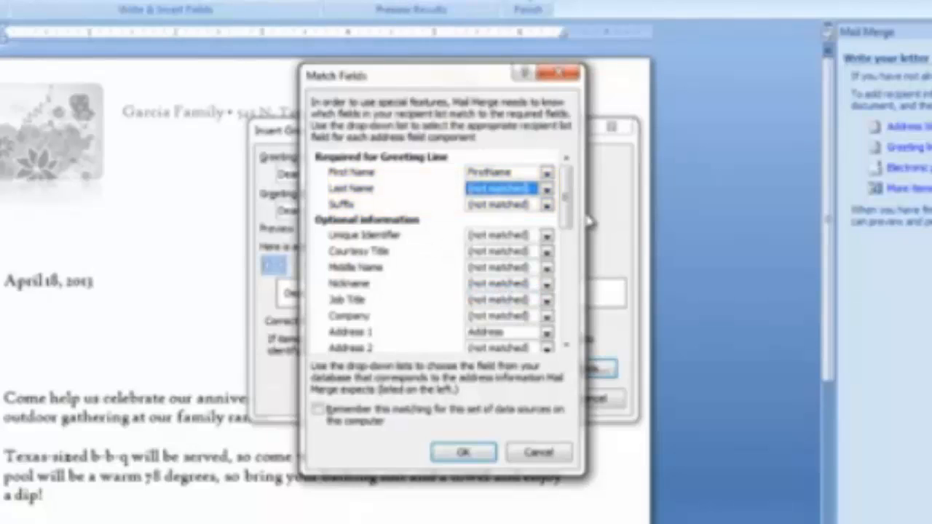
mouse_move(567, 217)
left_mouse_down()
mouse_move(568, 236)
mouse_move(571, 206)
left_mouse_up()
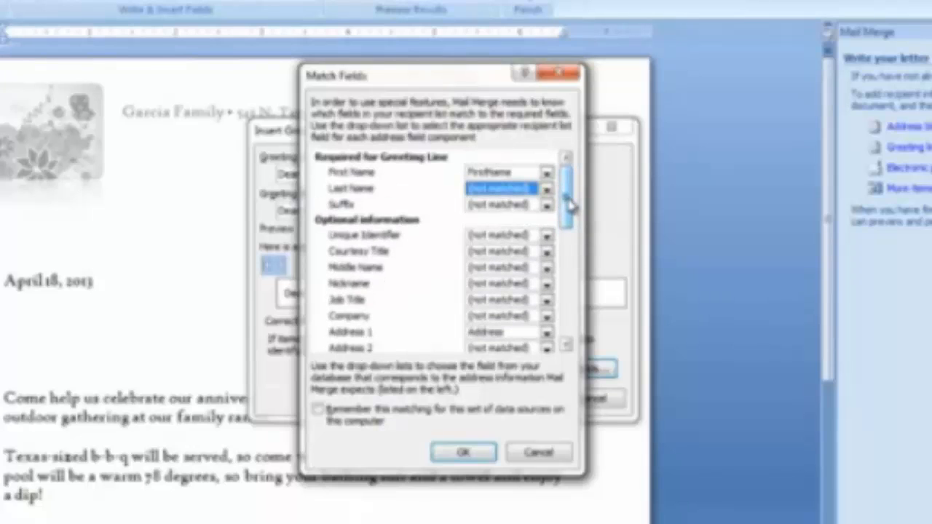
left_click_drag(571, 205, 567, 215)
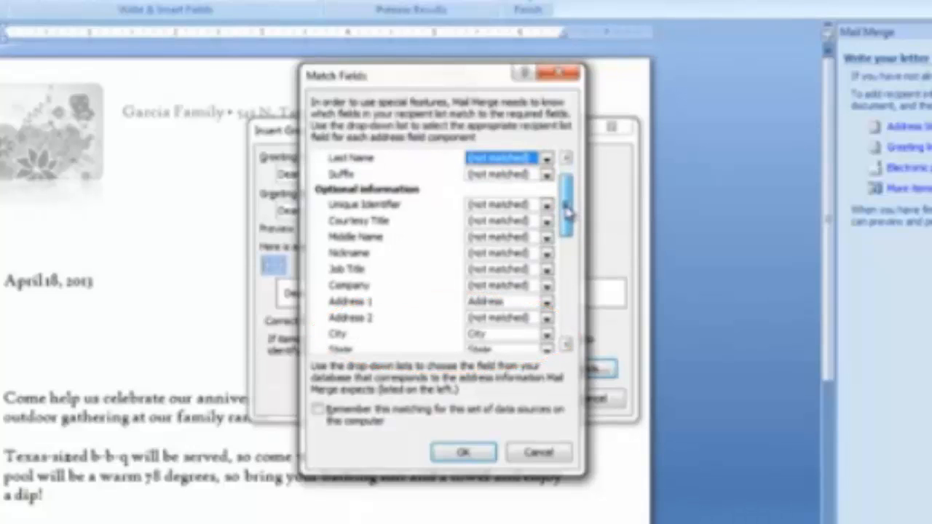
left_click_drag(570, 212, 569, 208)
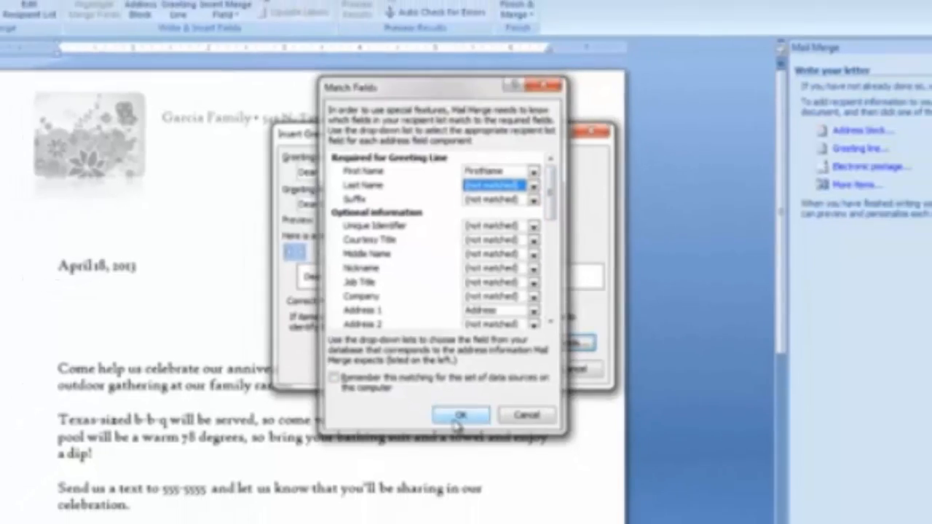
left_click(461, 454)
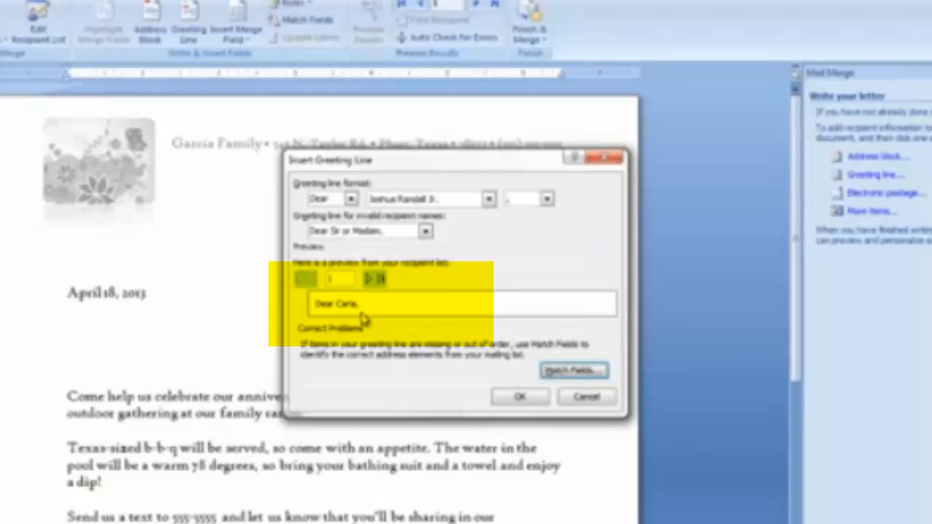
Insert the first-name greeting line into the letter and go on to previewing the letters.
left_click(521, 397)
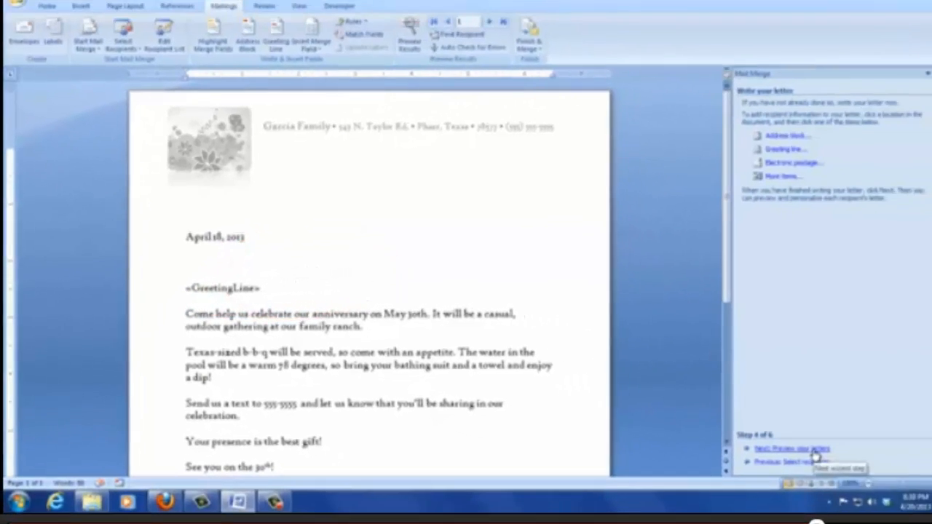
left_click(786, 447)
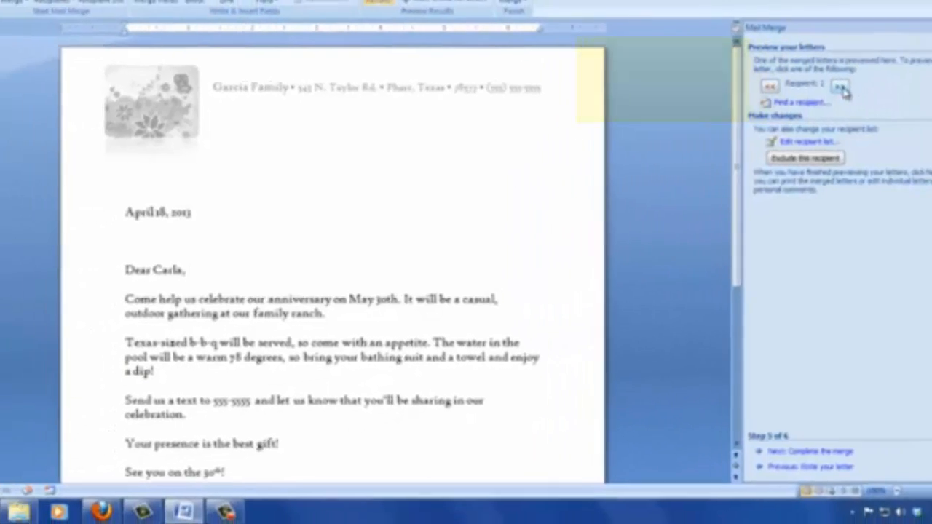
Preview the next two recipients' letters, then complete the merge.
left_click(698, 81)
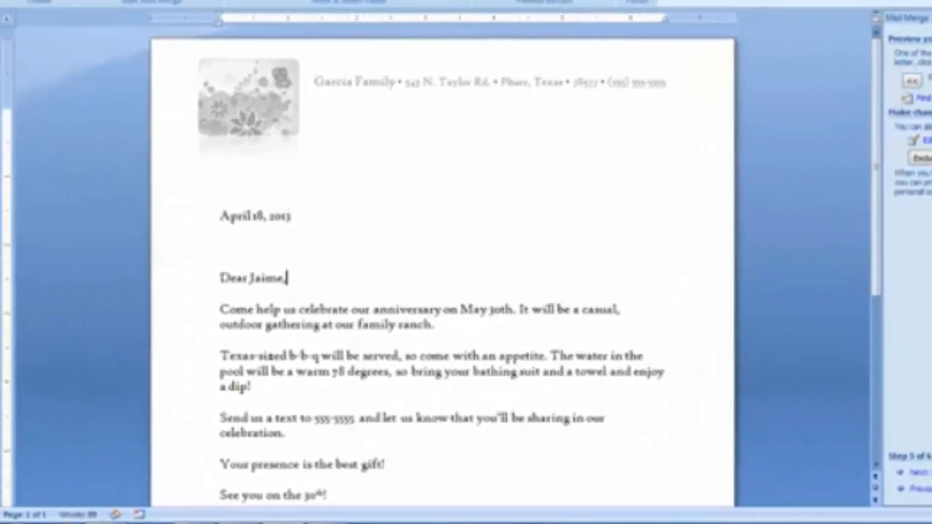
left_click(698, 80)
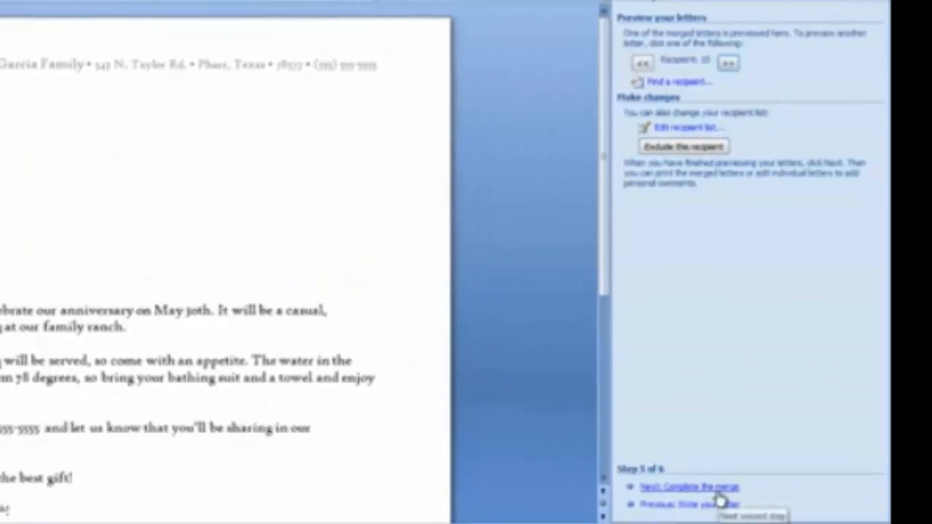
left_click(881, 502)
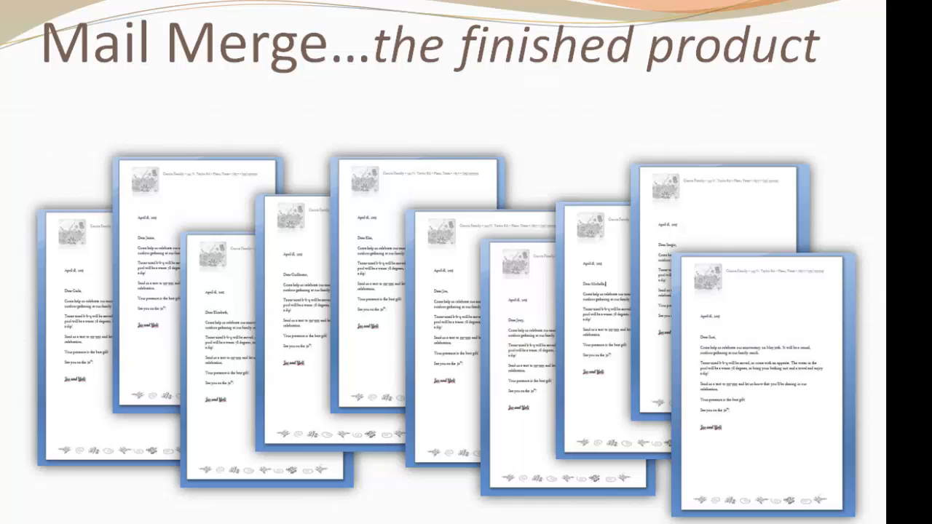
Advance to the 'Merging Labels, using the Wizard!' slide and play its embedded video.
key("Right")
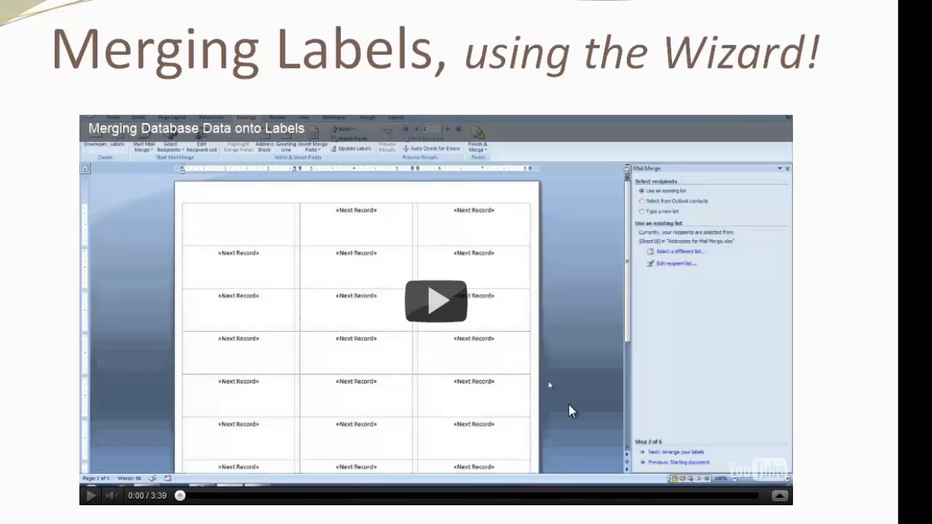
left_click(446, 313)
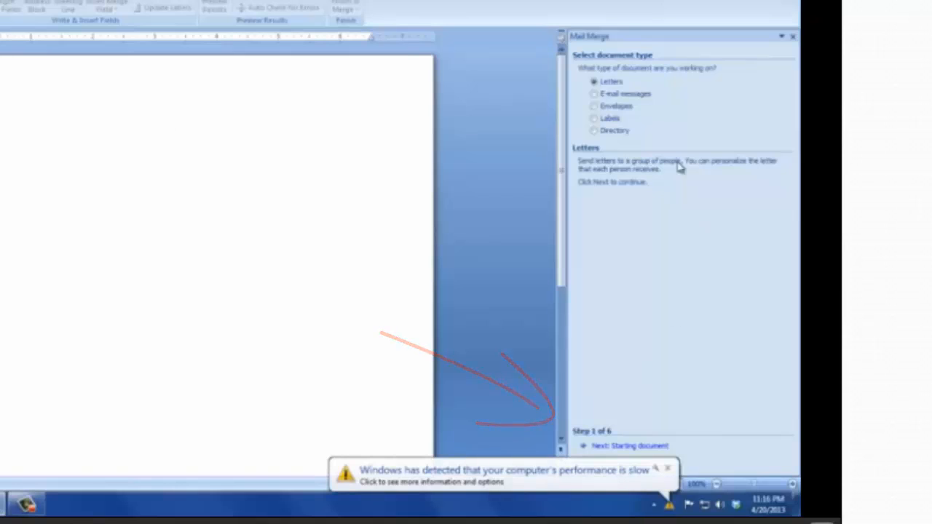
Choose Labels as the merge document type and apply the Avery US Letter 5160 label layout.
left_click(594, 119)
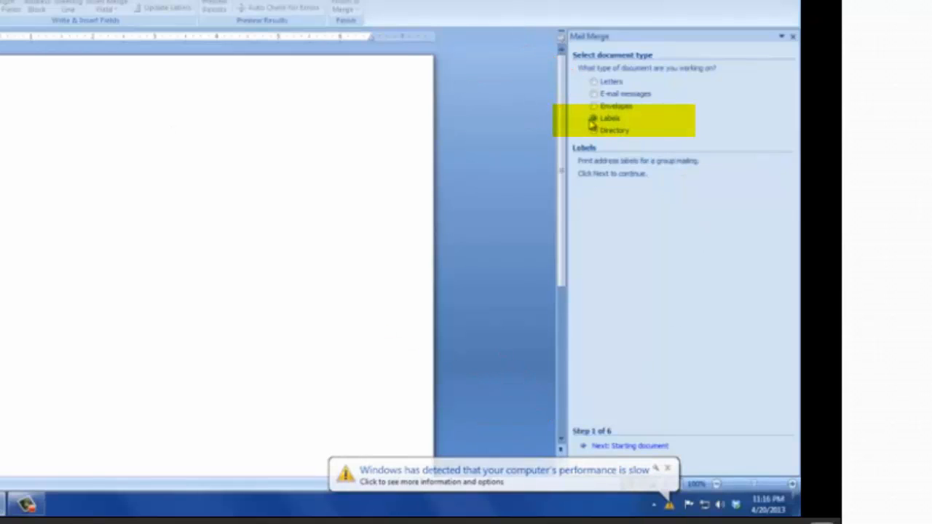
left_click(636, 448)
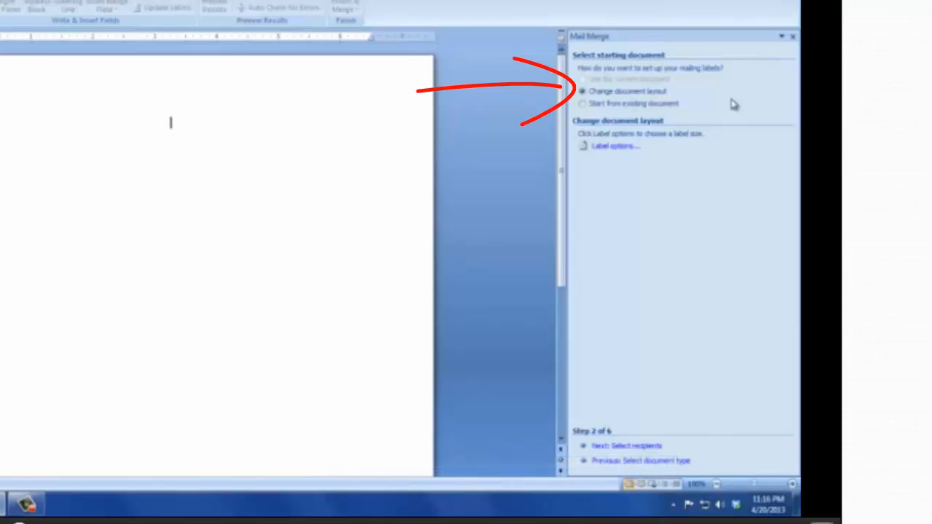
left_click(621, 148)
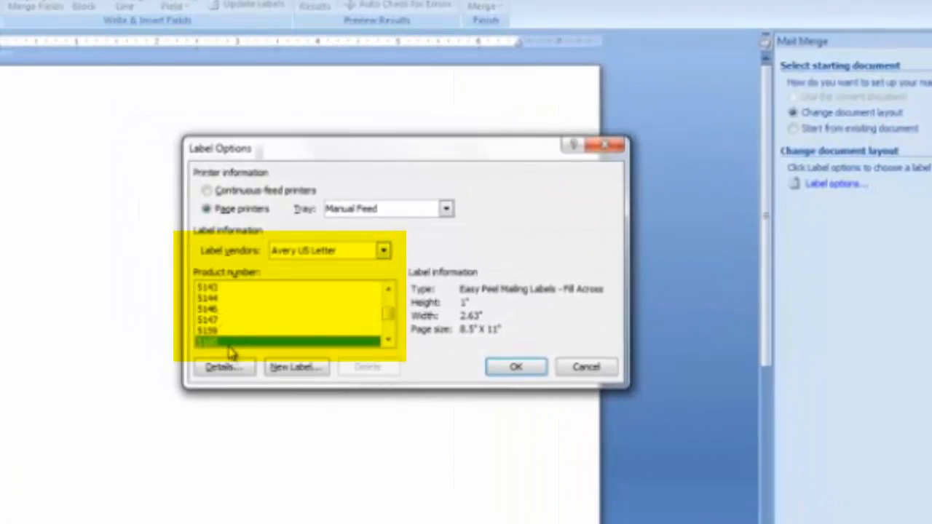
left_click(514, 368)
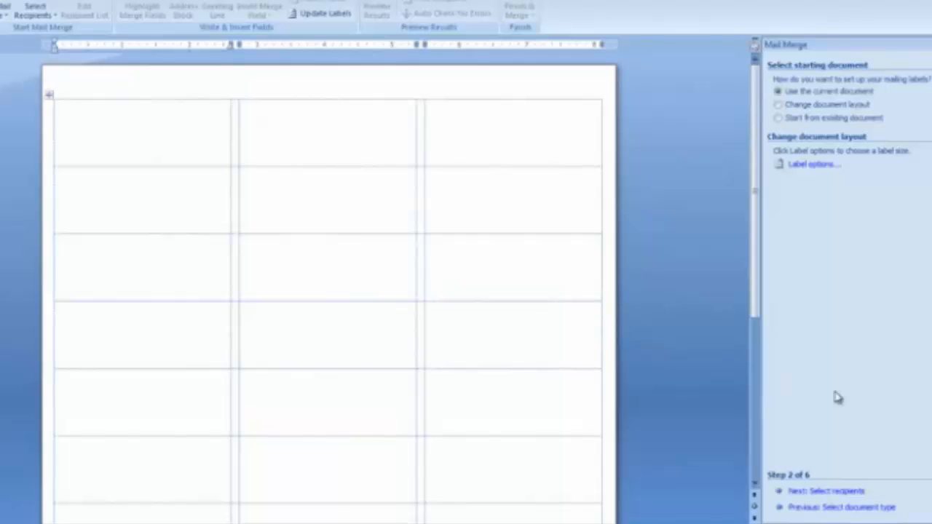
Use Sheet1$ of Desktop > Jing Video for Mail Merge > Addresses > 'Addresses for Mail Merge.xlsx' as recipients.
left_click(852, 495)
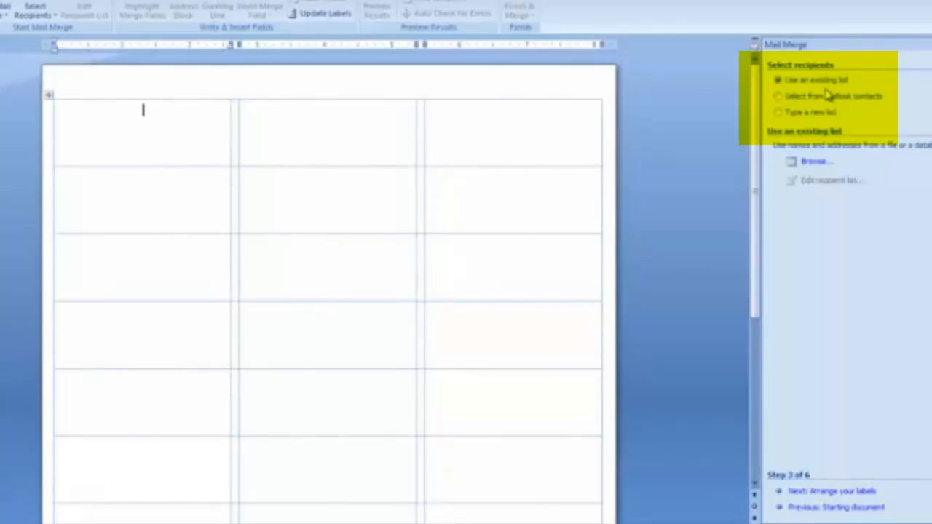
left_click(815, 162)
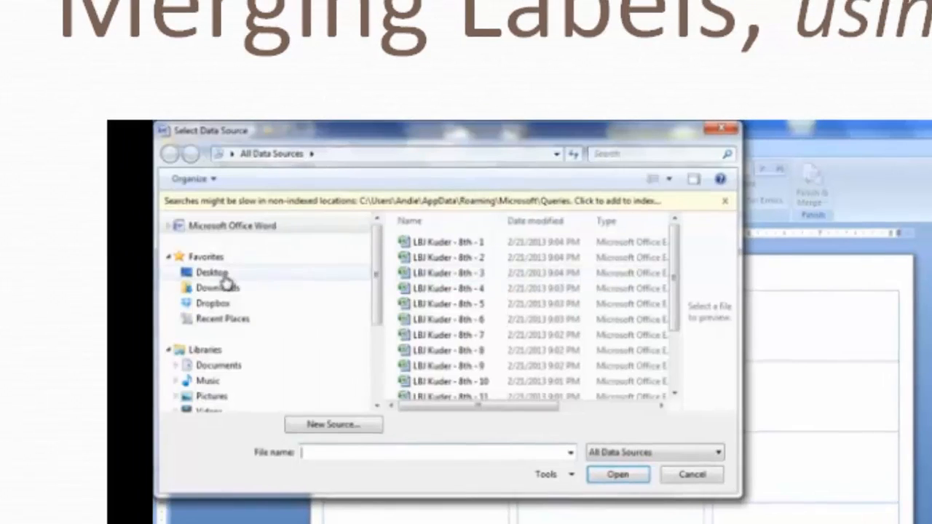
left_click(223, 276)
double_click(445, 377)
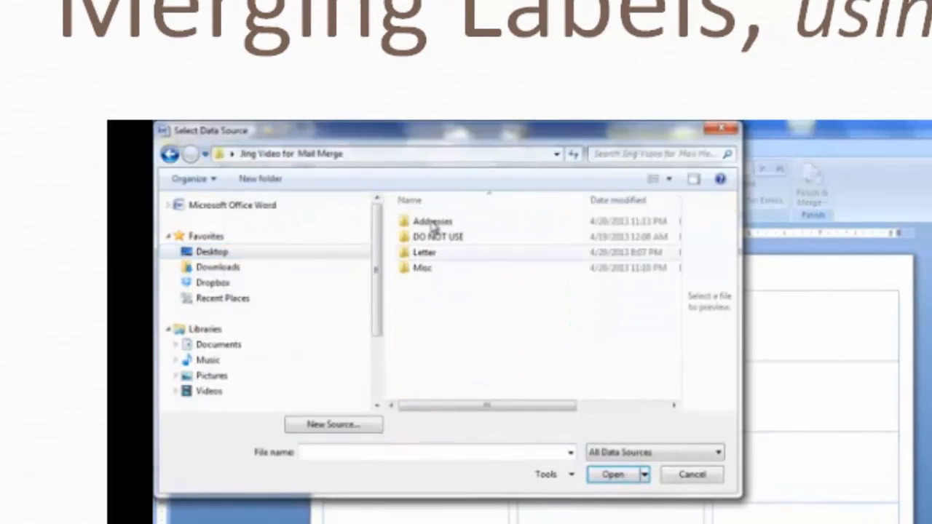
double_click(432, 221)
double_click(432, 221)
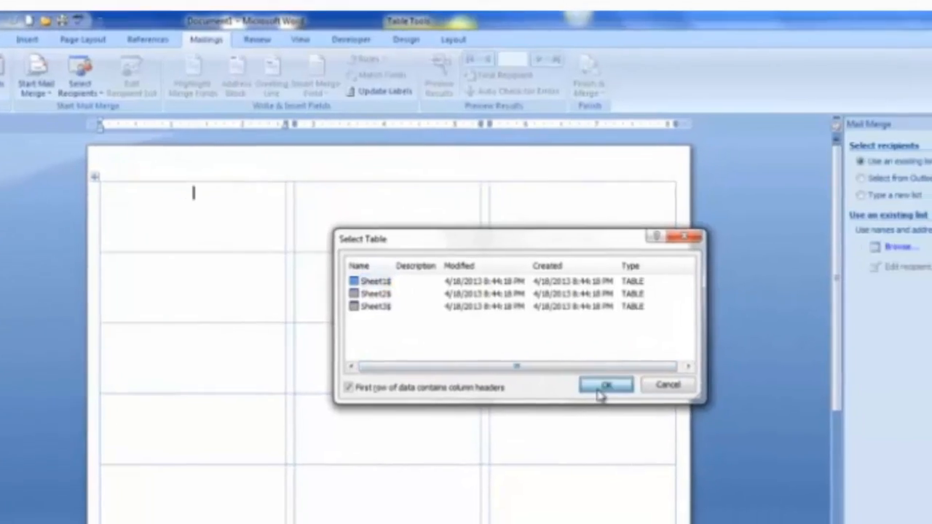
left_click(765, 459)
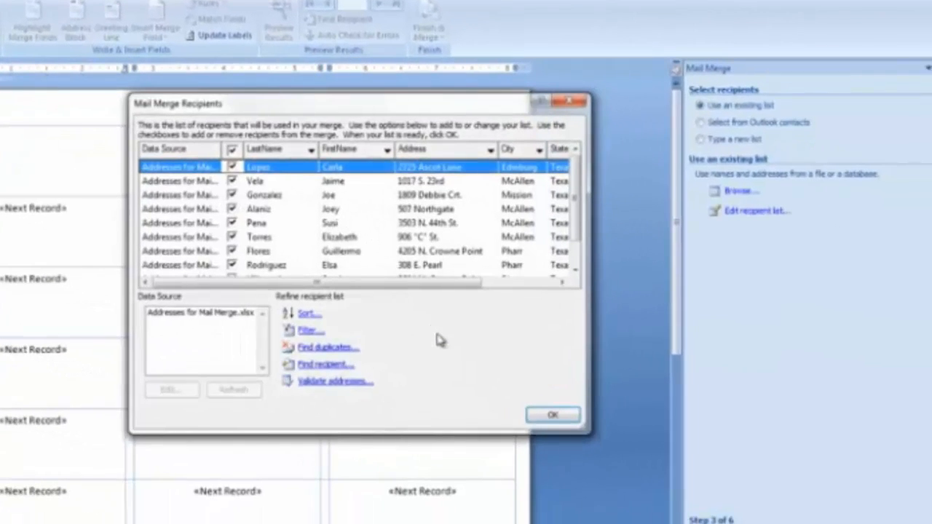
left_click(551, 418)
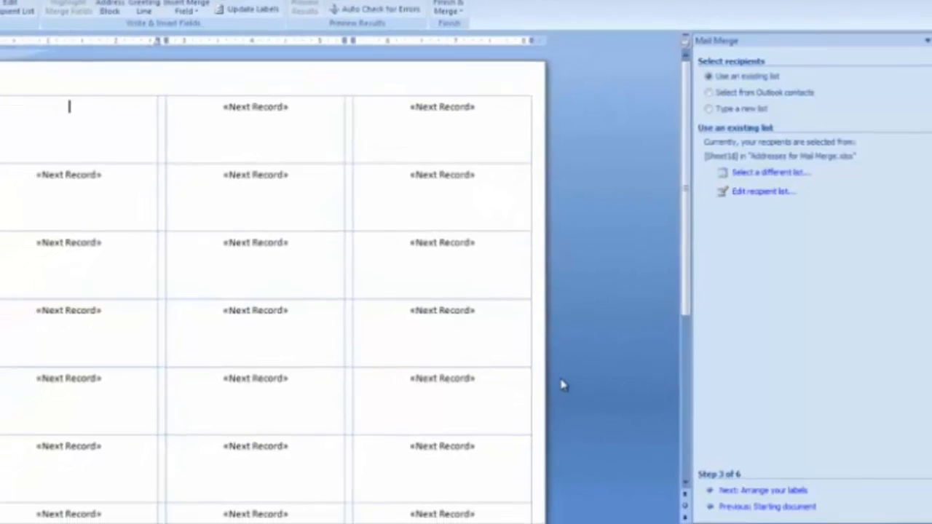
Advance to arranging the labels and open the More items field list, cancelling without inserting.
left_click(768, 492)
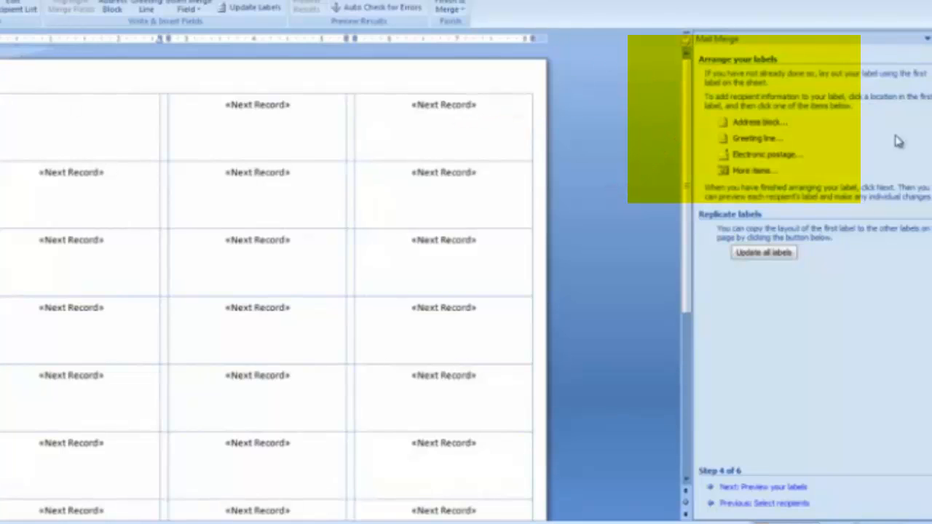
left_click(775, 175)
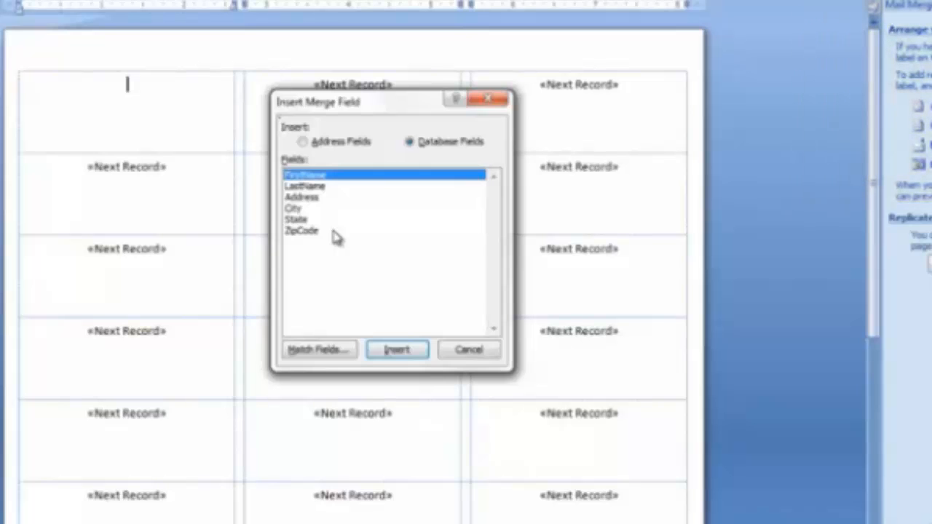
left_click(468, 349)
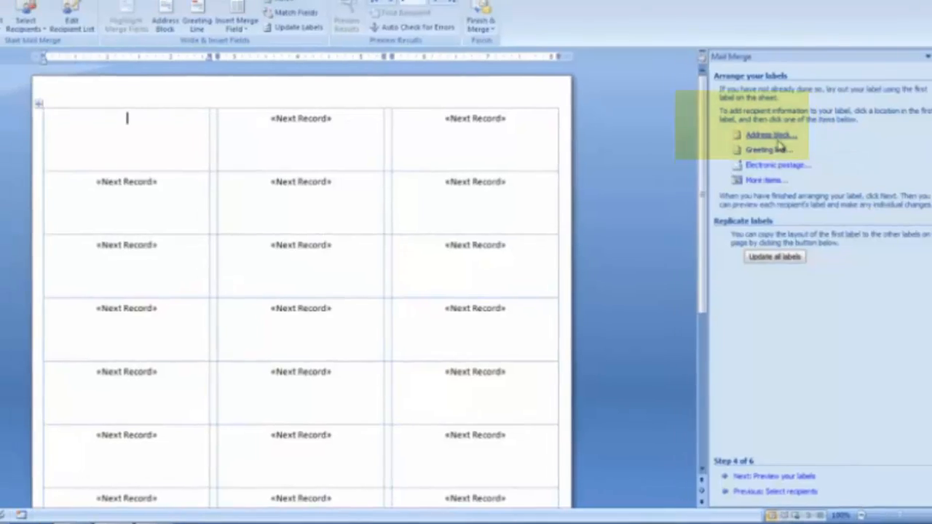
Insert a default-format «AddressBlock» into the first label and copy it to all labels.
left_click(745, 132)
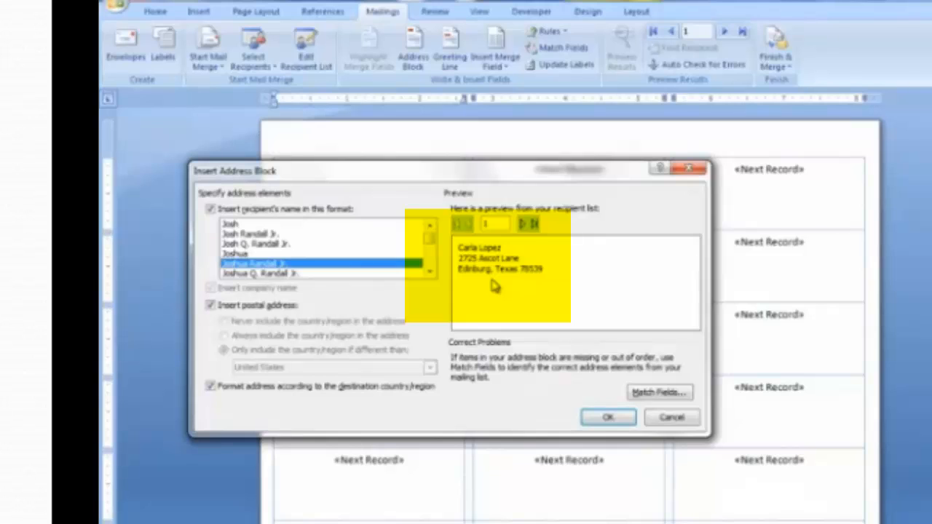
left_click(625, 427)
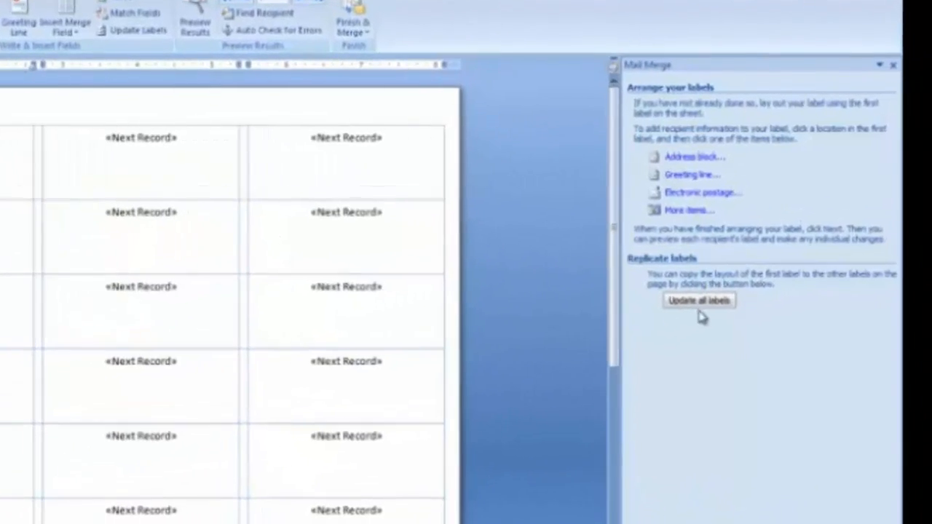
left_click(659, 329)
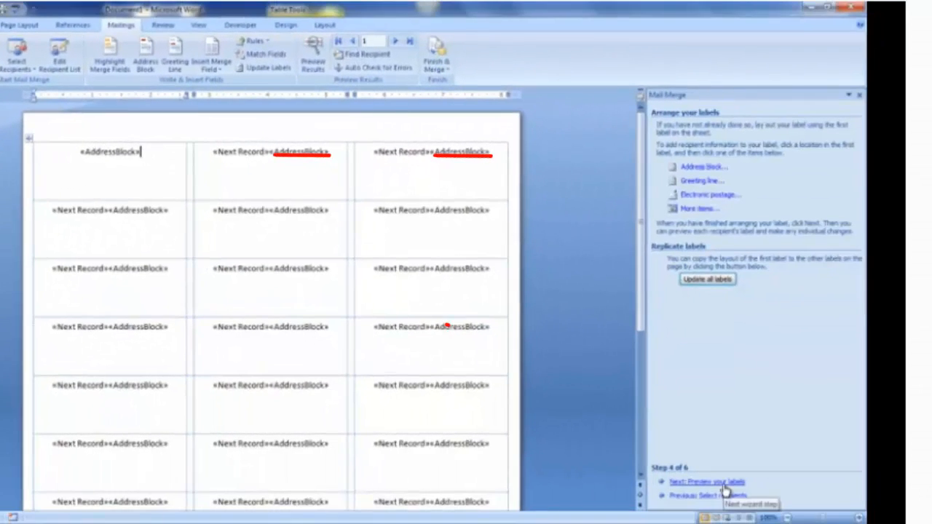
Preview the labels, stepping forward to recipient 4 and back to recipient 1, then complete the merge.
left_click(725, 483)
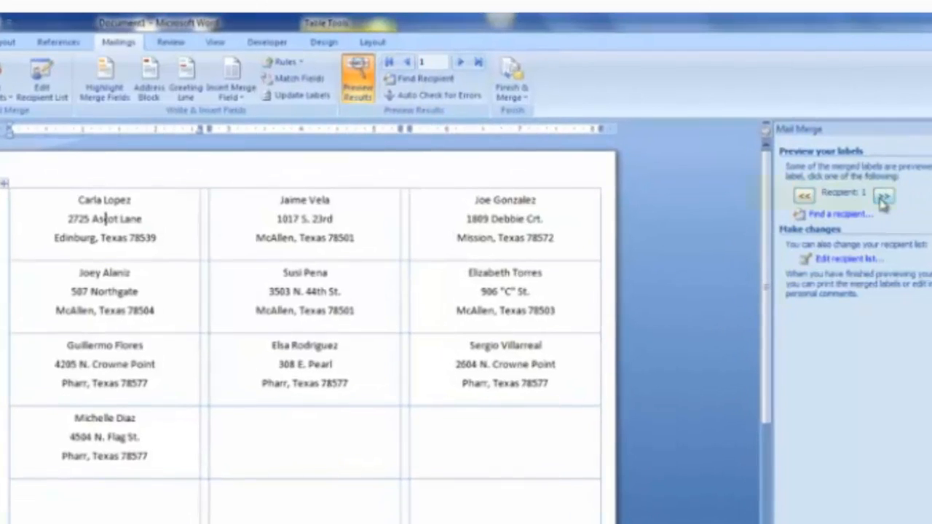
left_click(791, 165)
left_click(882, 198)
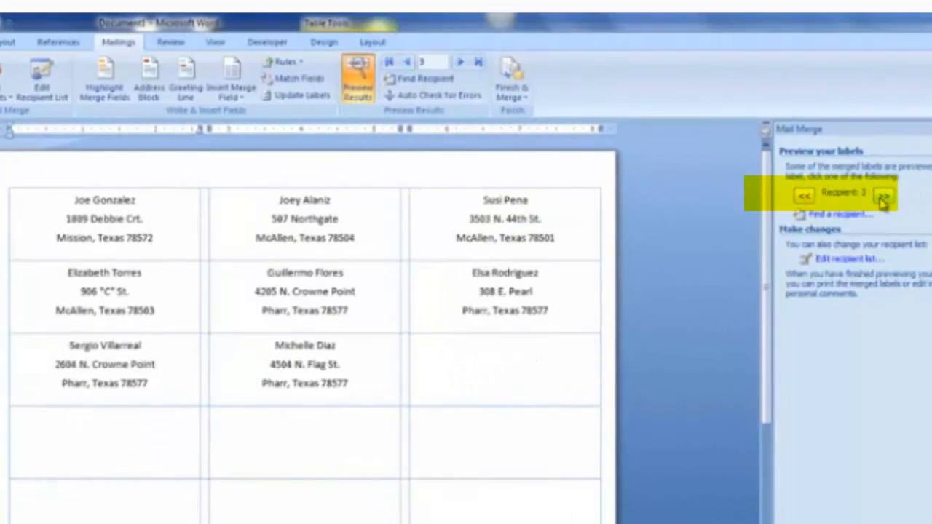
left_click(882, 198)
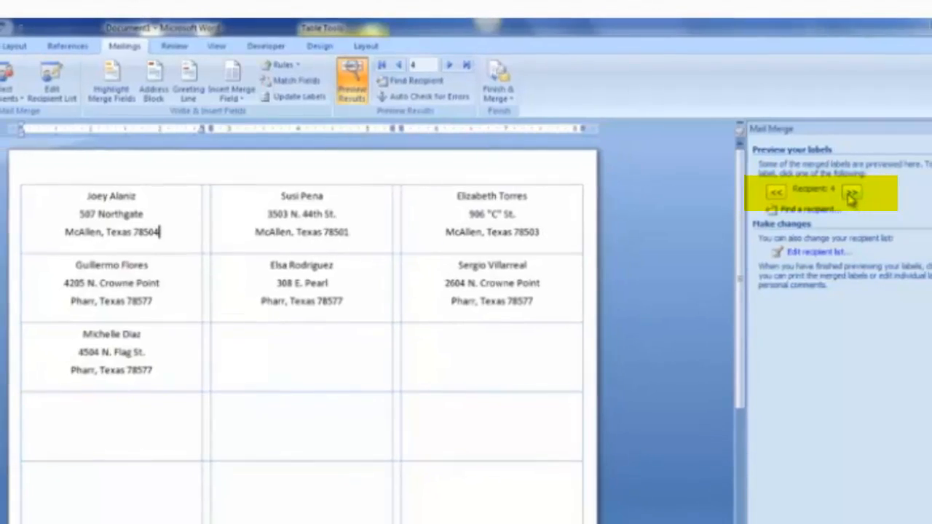
left_click(757, 190)
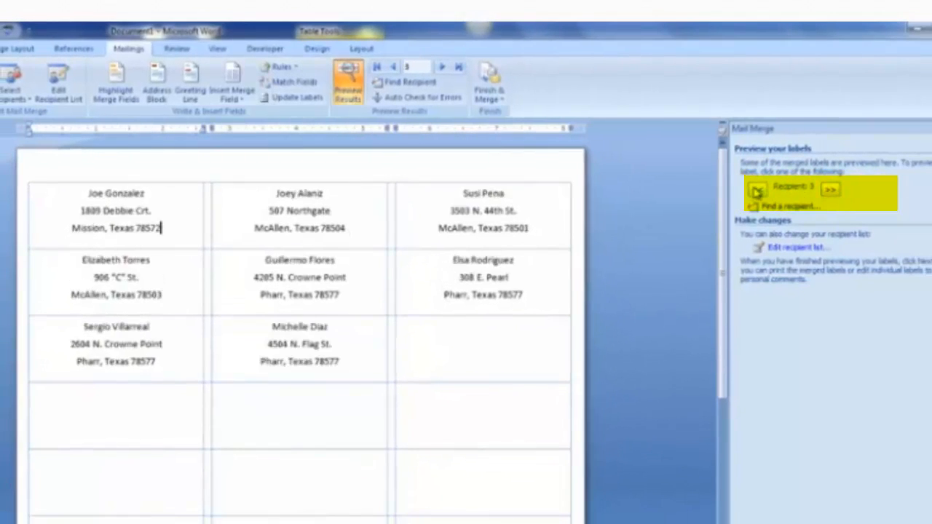
left_click(757, 190)
left_click(757, 190)
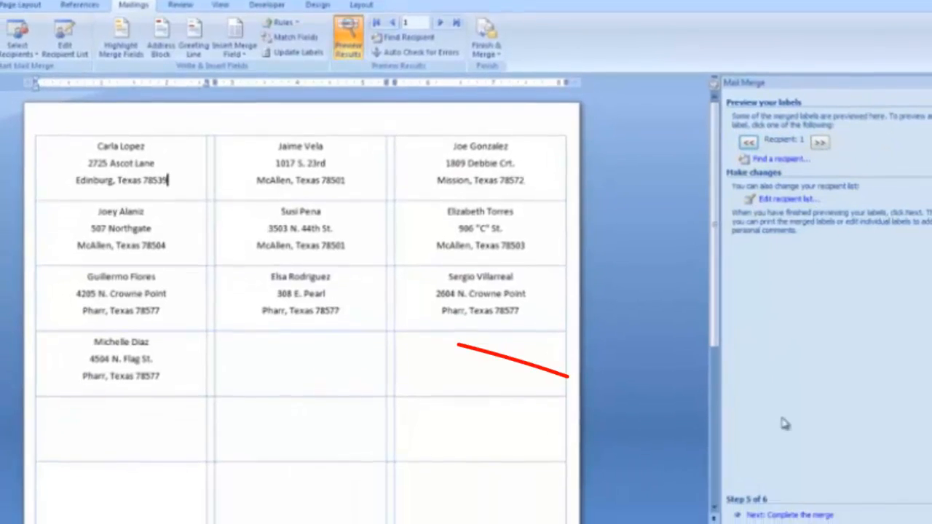
left_click(769, 489)
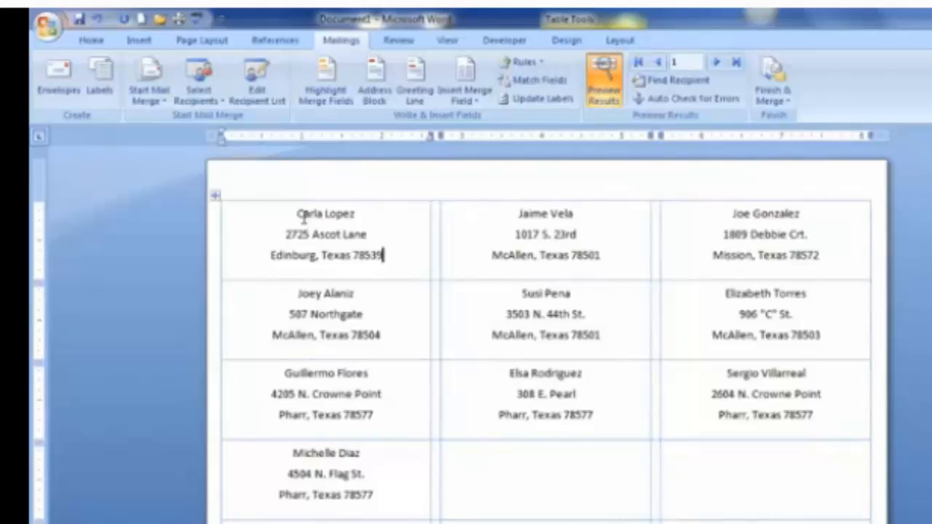
Set the first label column to Script MT Bold, then advance to the finished address-labels slide.
left_click_drag(304, 215, 374, 473)
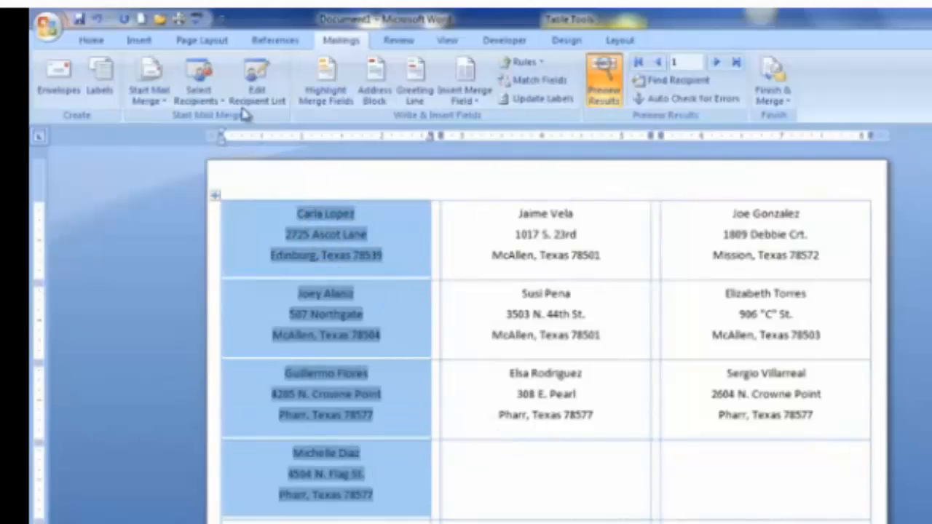
left_click(91, 42)
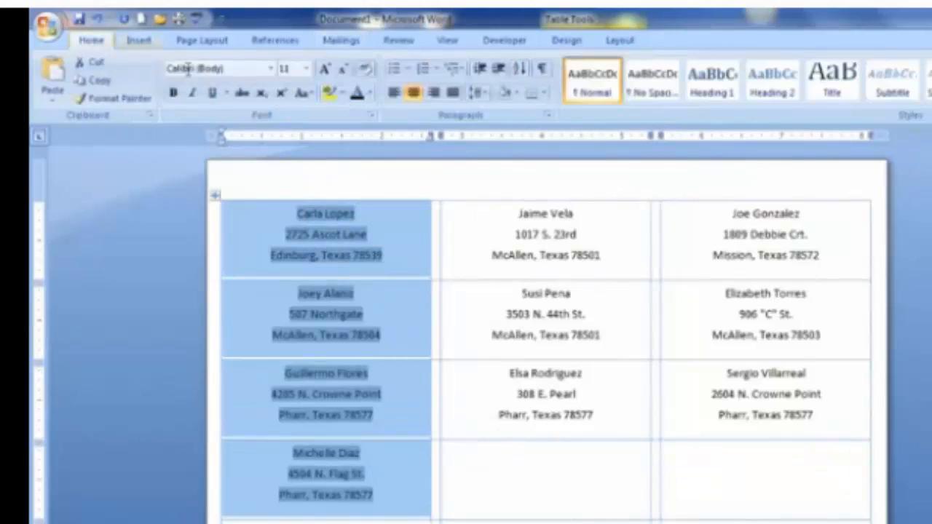
left_click(269, 69)
left_click(232, 97)
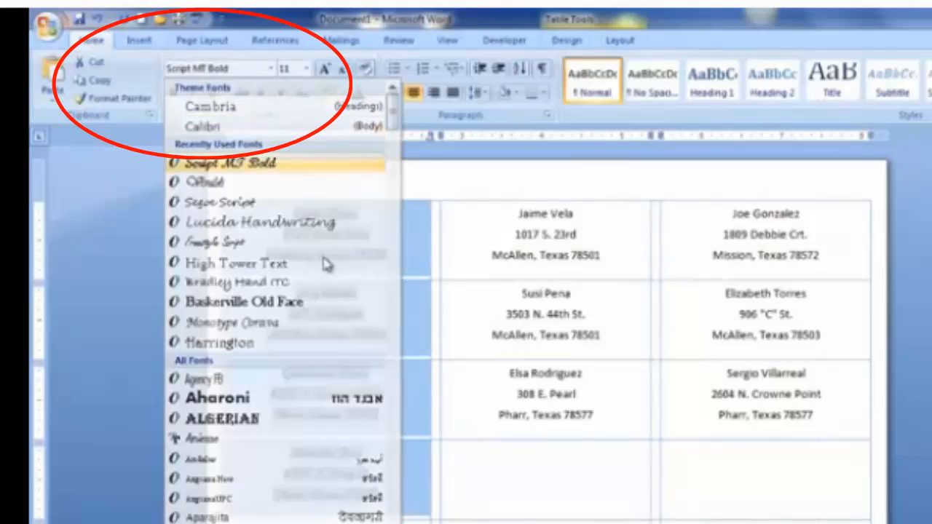
left_click(481, 332)
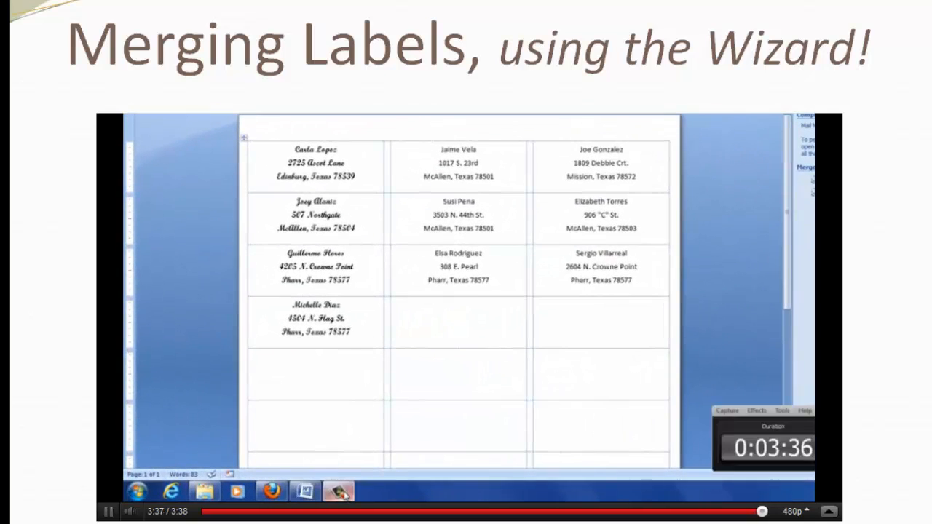
key("Right")
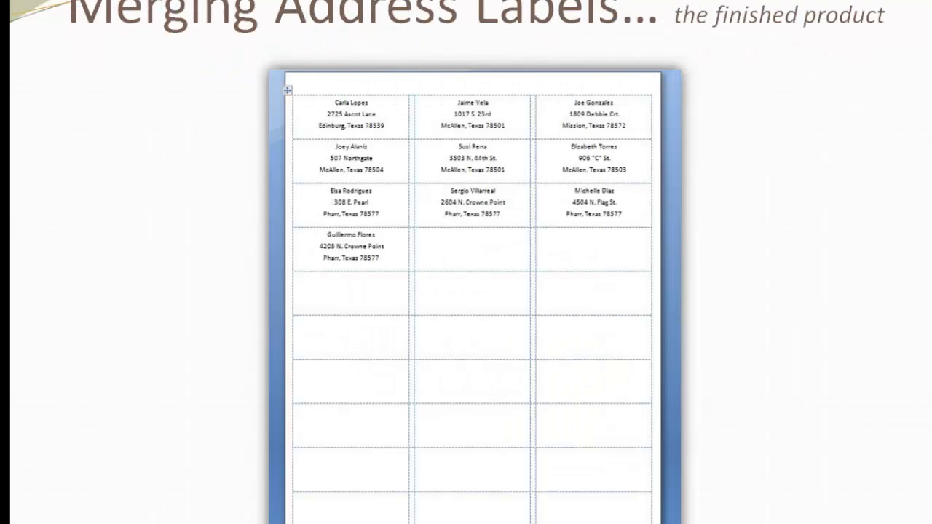